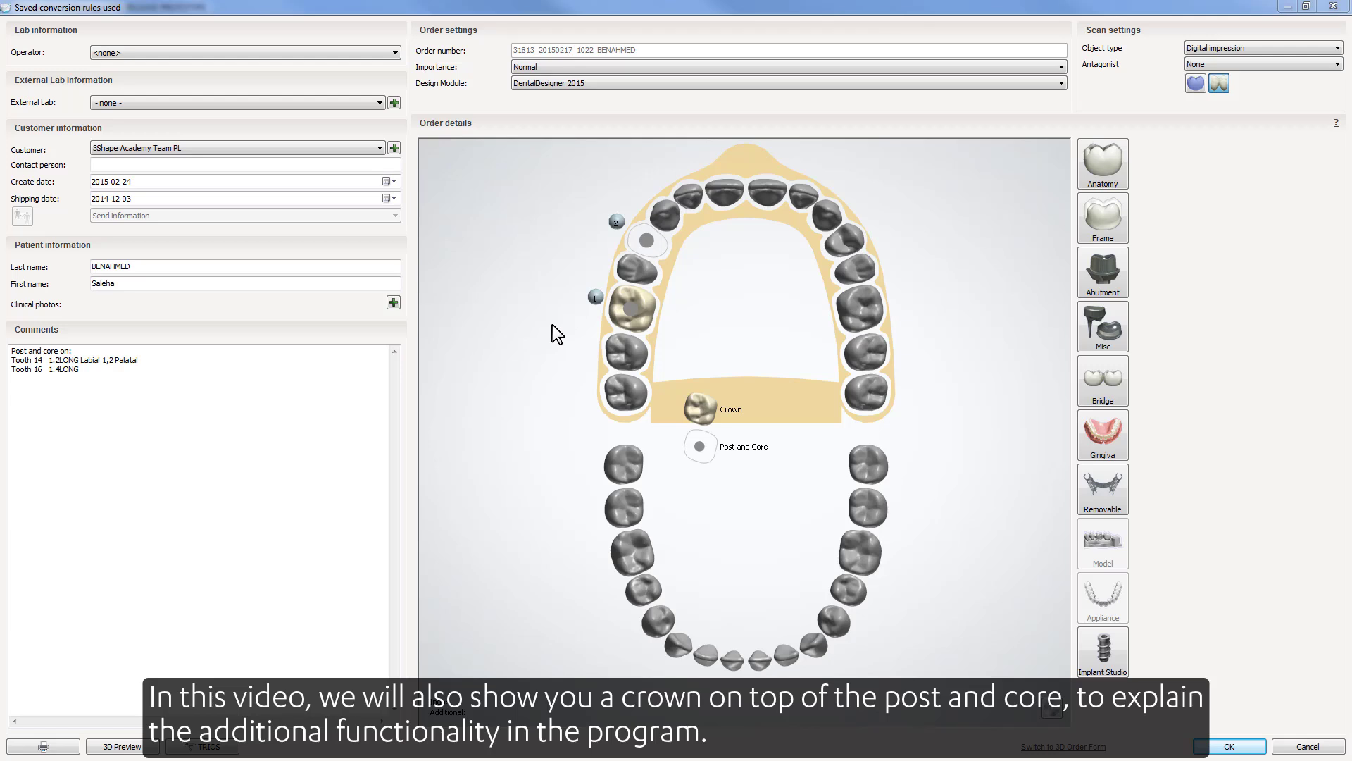
- Select tooth 16 in the order form and accept the trim line around the upper jaw scan
{"action": "left_click", "coordinate": [625, 310]}
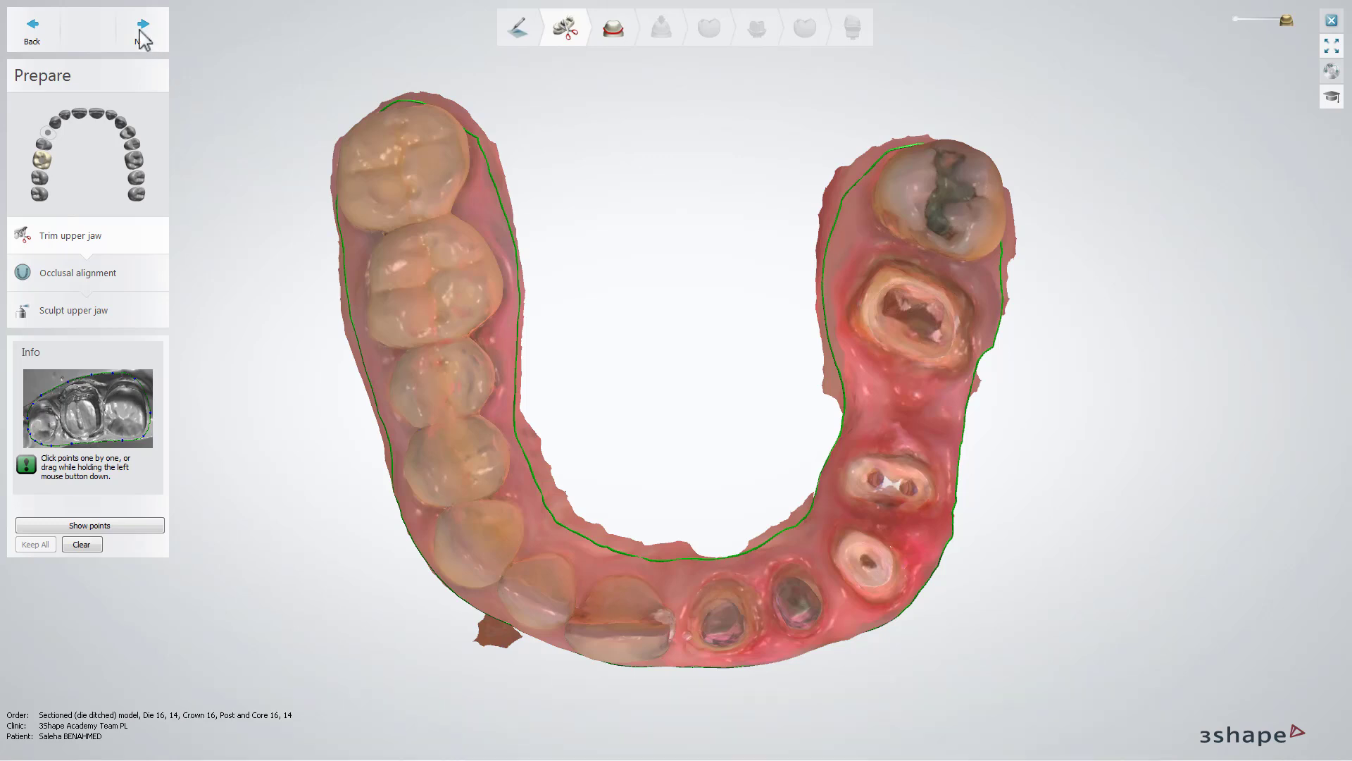
{"action": "left_click", "coordinate": [142, 28]}
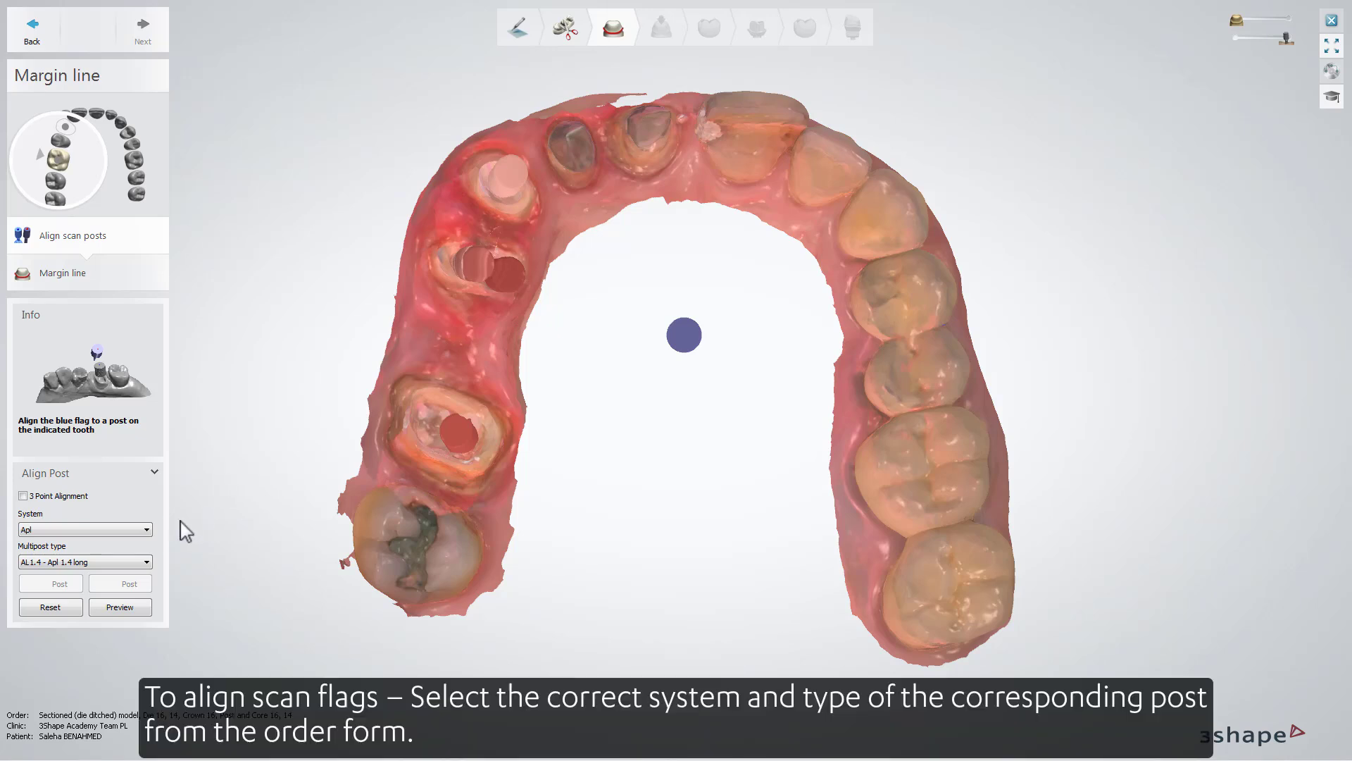
- Align an Apl scan flag of type AL1.4 - Apl 1.4 long to the post on molar 16 and accept it
{"action": "left_click", "coordinate": [146, 530]}
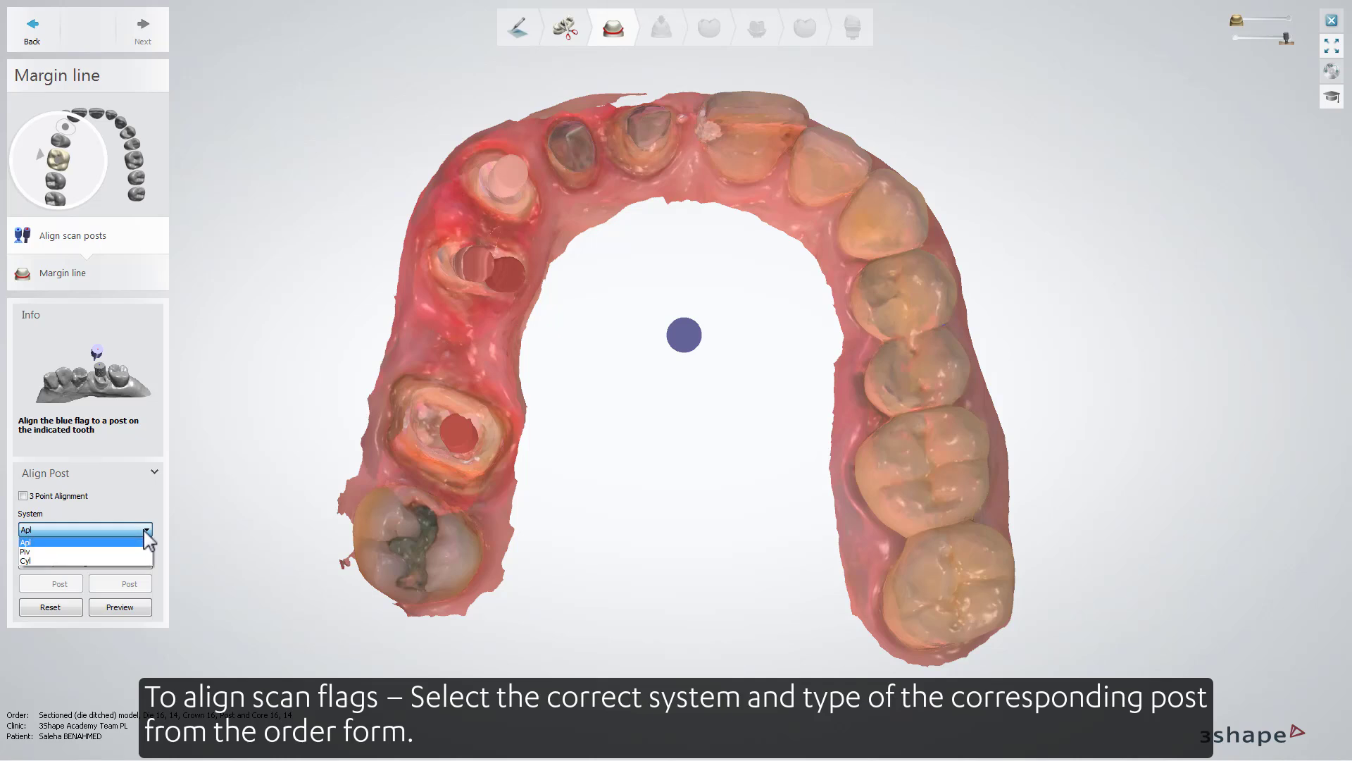
{"action": "left_click", "coordinate": [145, 542]}
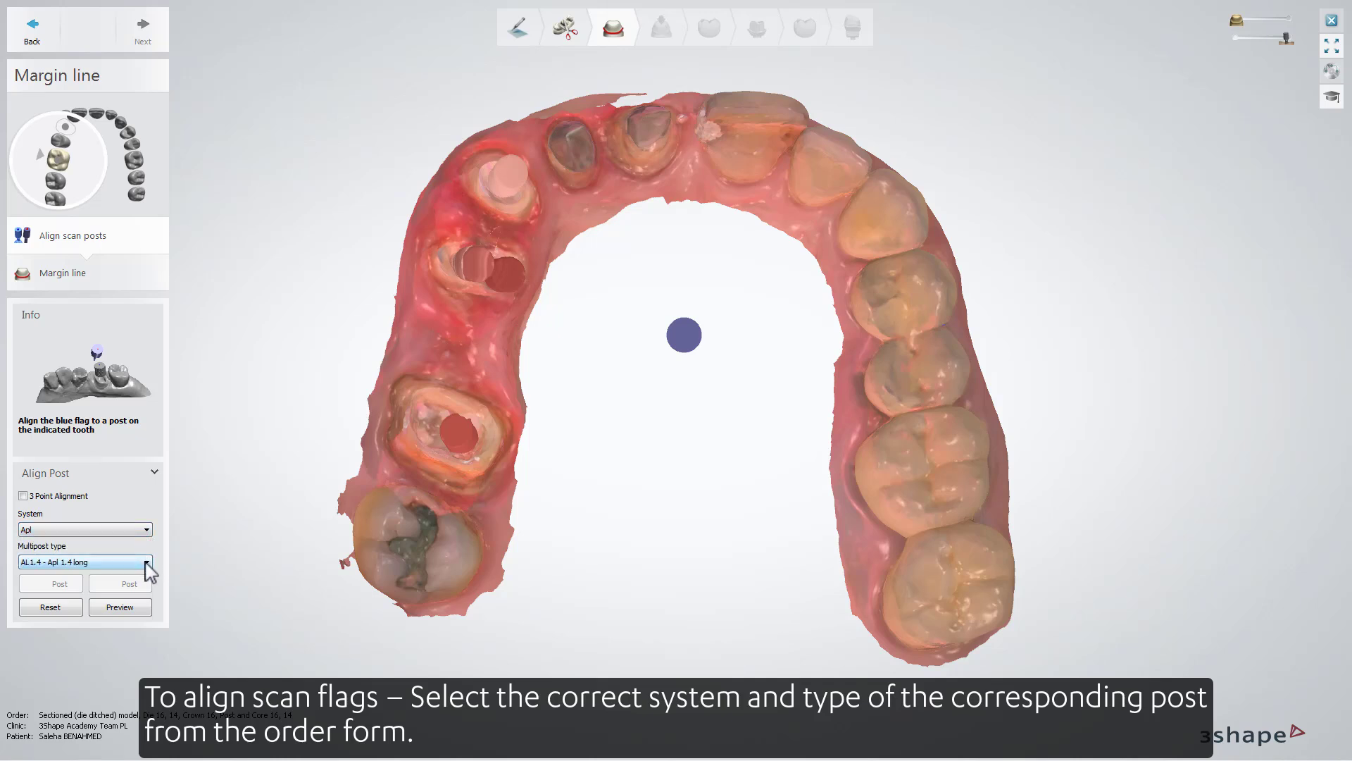
{"action": "left_click", "coordinate": [146, 562]}
{"action": "left_click", "coordinate": [146, 564]}
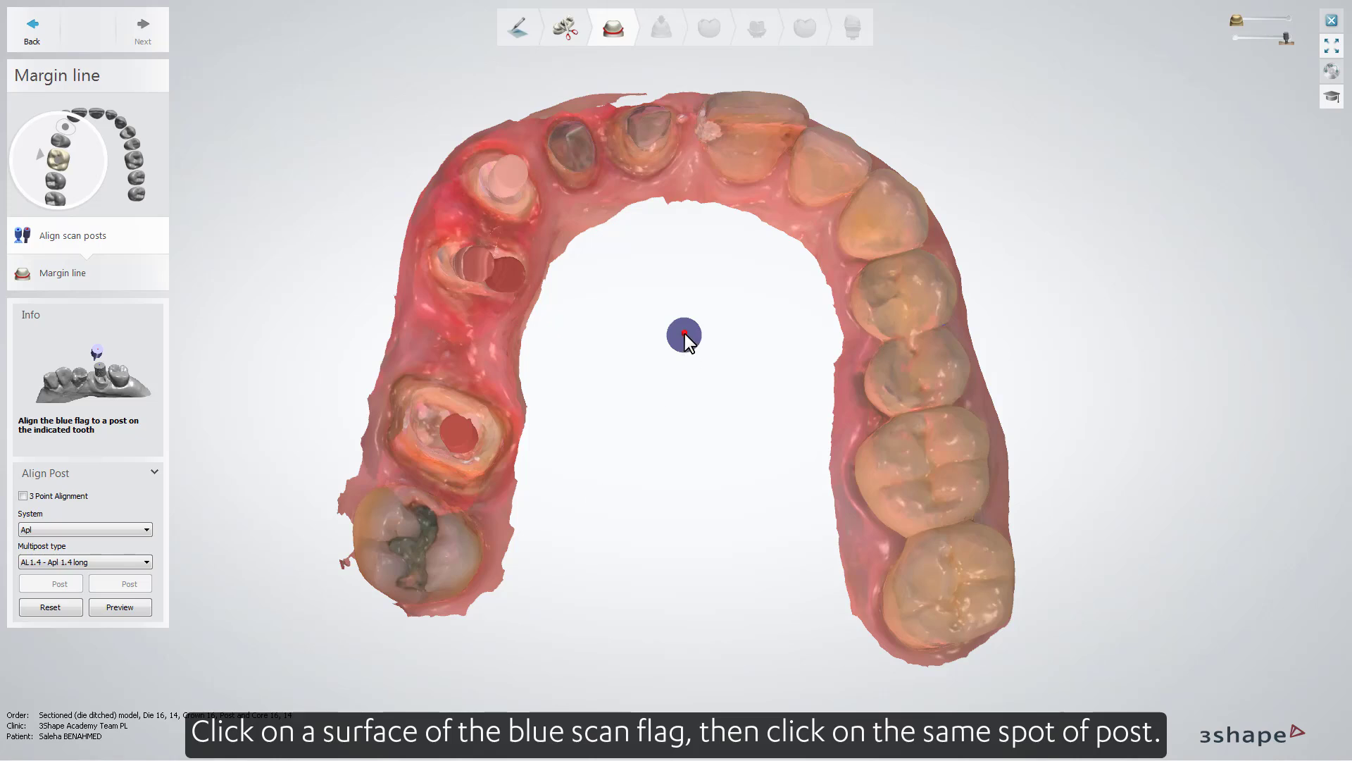
{"action": "left_click", "coordinate": [456, 431]}
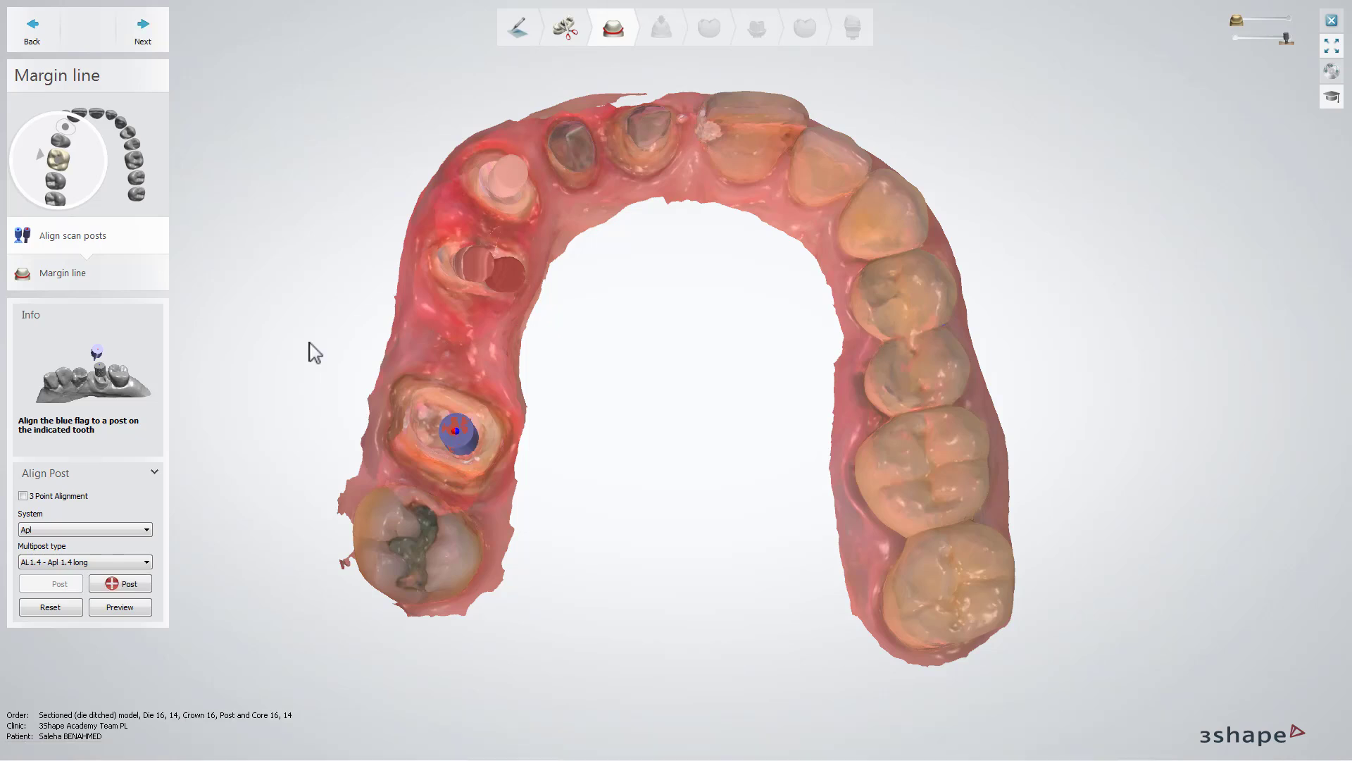
{"action": "left_click", "coordinate": [157, 39]}
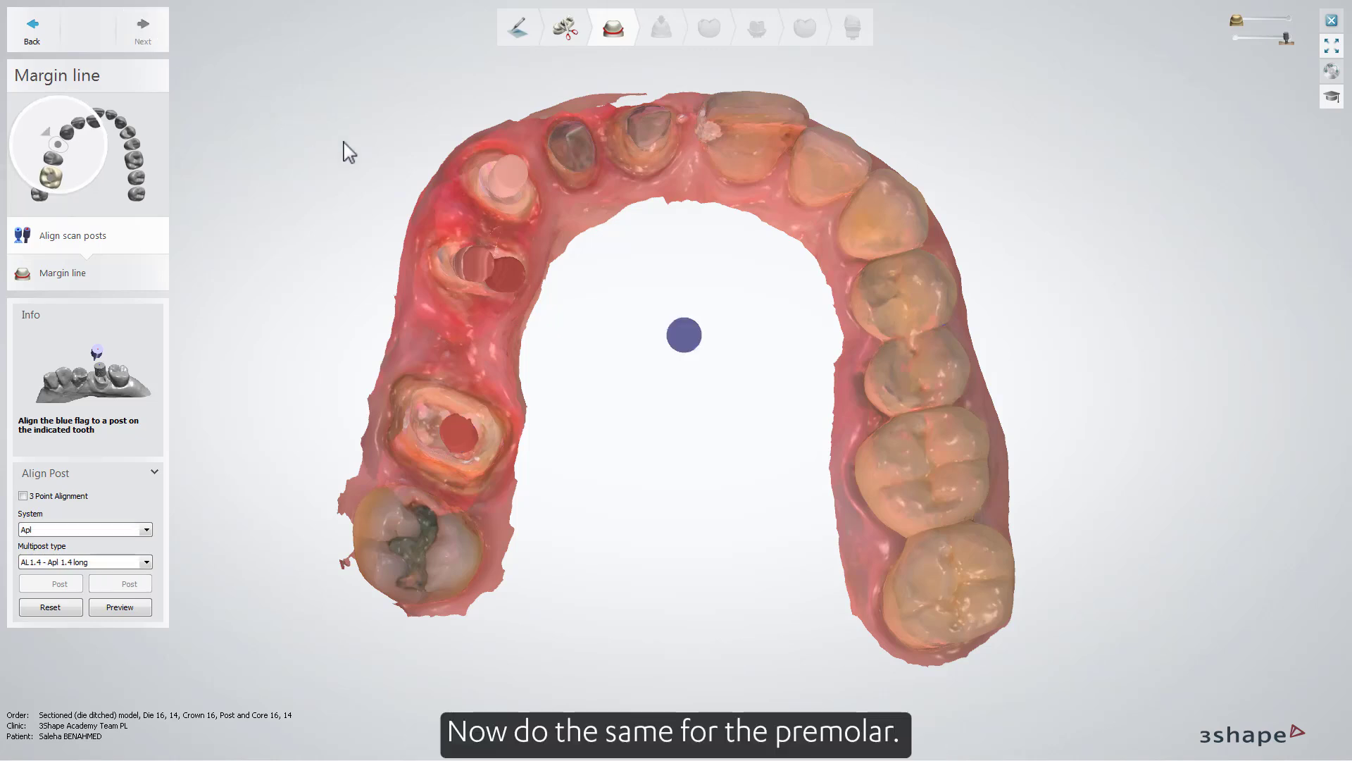
- Align the Apl scan flag to the labial post of premolar 14 and add a second post
{"action": "left_click", "coordinate": [682, 333]}
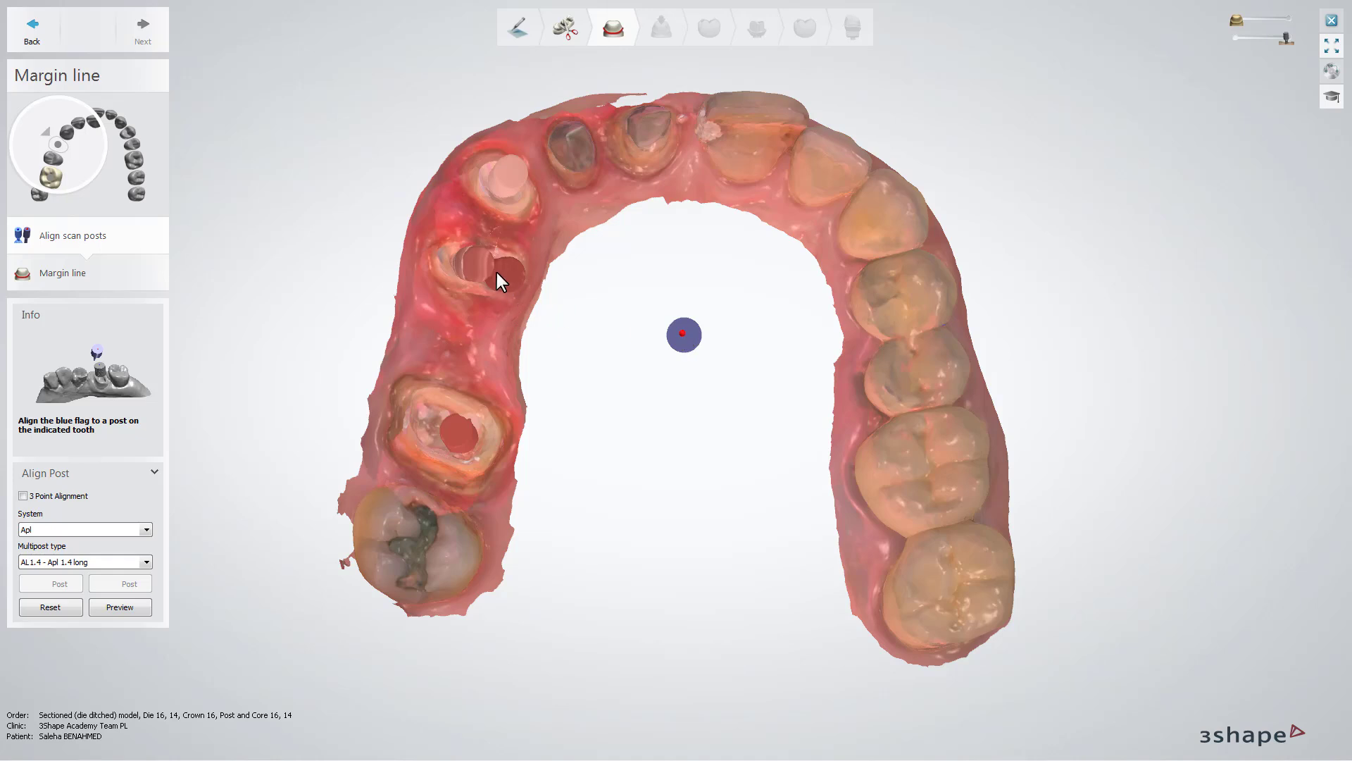
{"action": "left_click", "coordinate": [474, 260]}
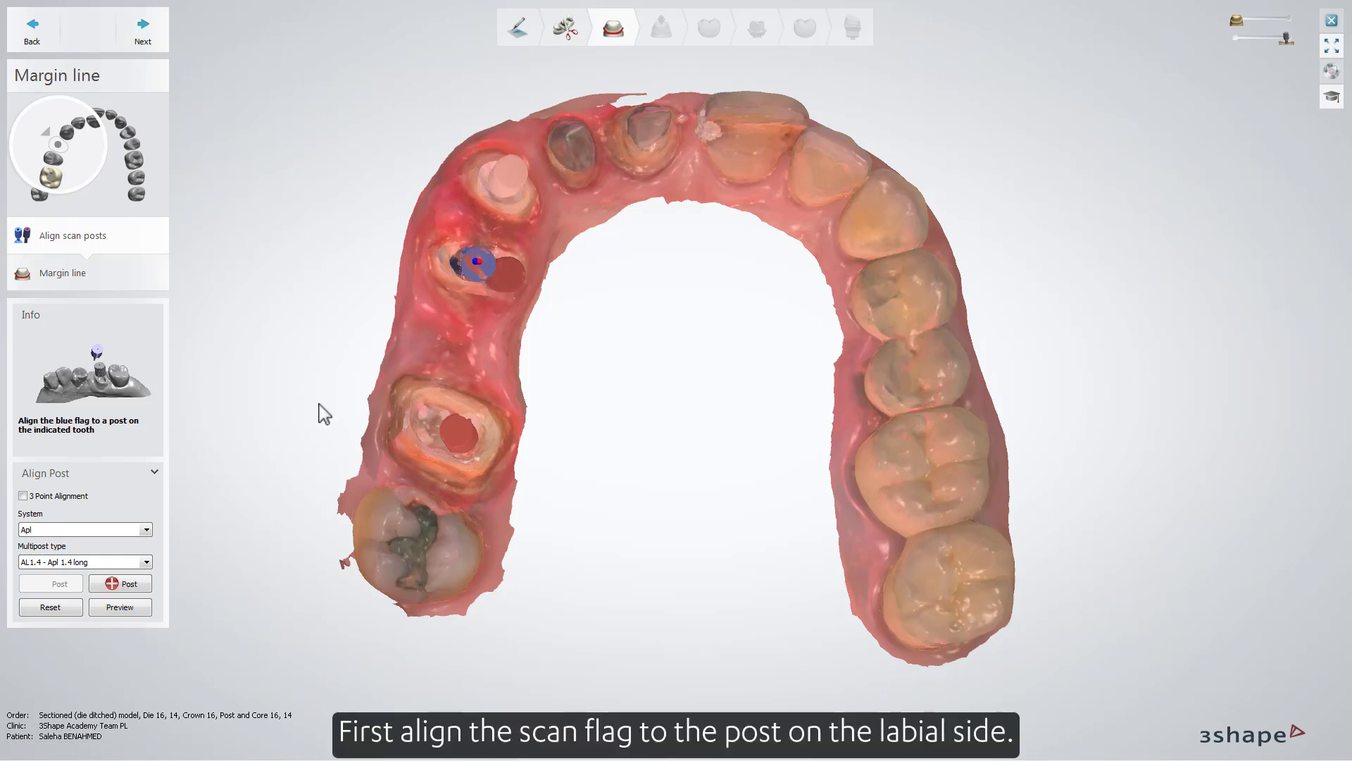
{"action": "left_click", "coordinate": [129, 591]}
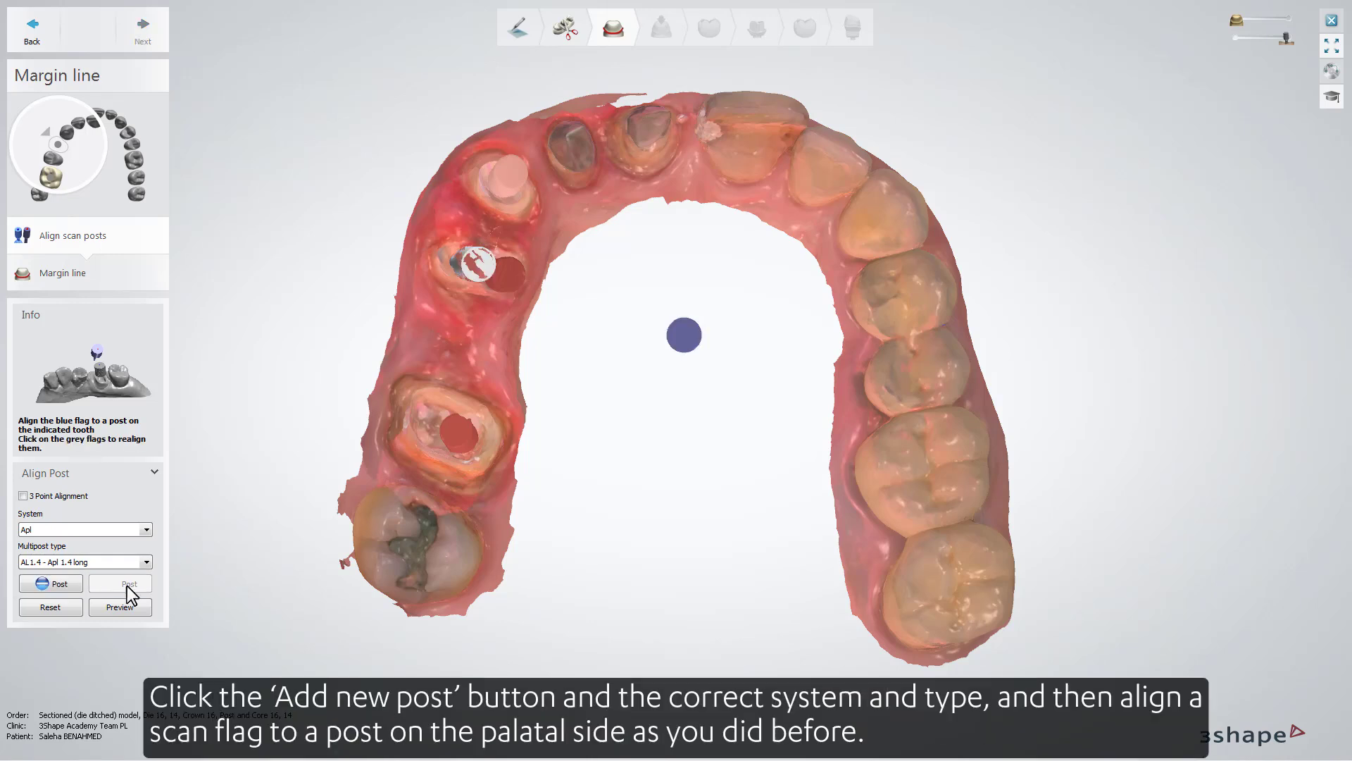
- Set the new post to system Piv, type PS1.2 - Piv 1.2 short, align its flag to premolar 14's palatal post, and continue to the margin line
{"action": "left_click", "coordinate": [146, 529]}
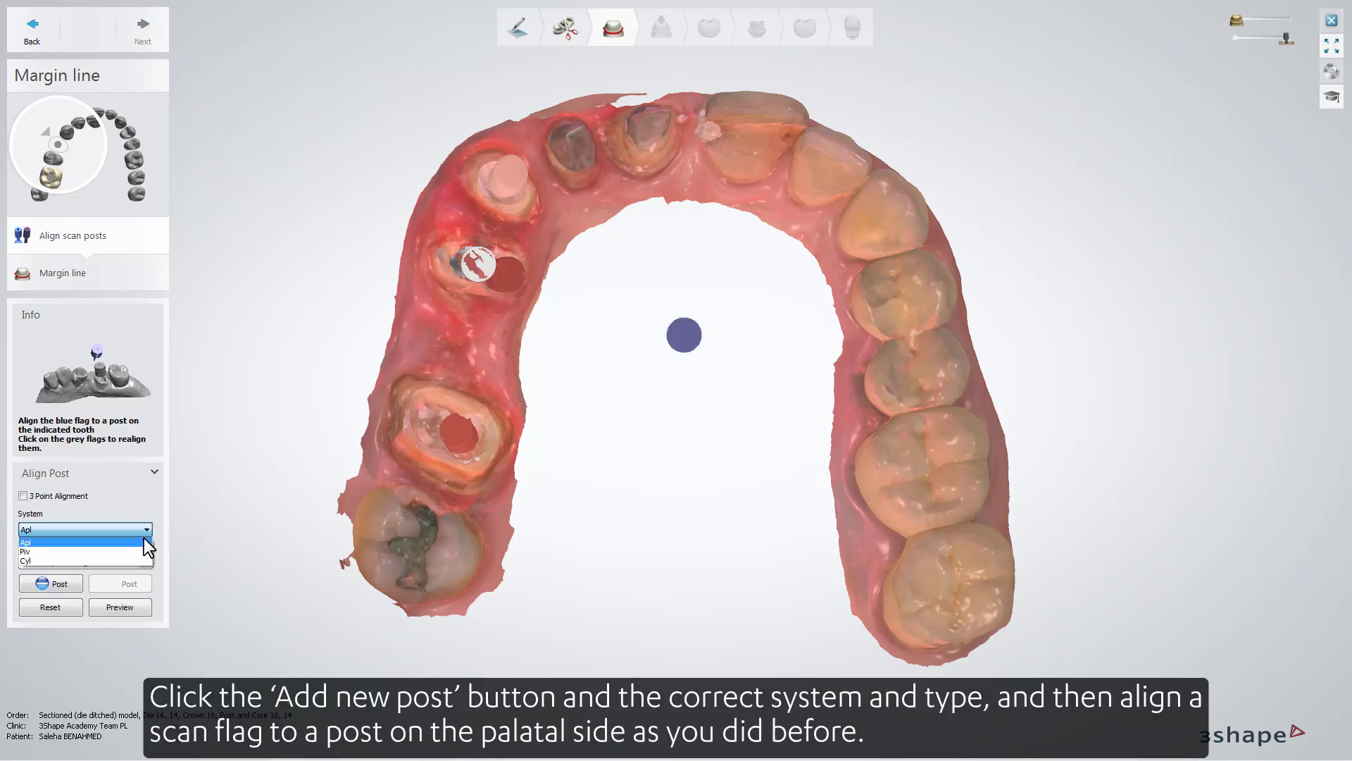
{"action": "left_click", "coordinate": [142, 555]}
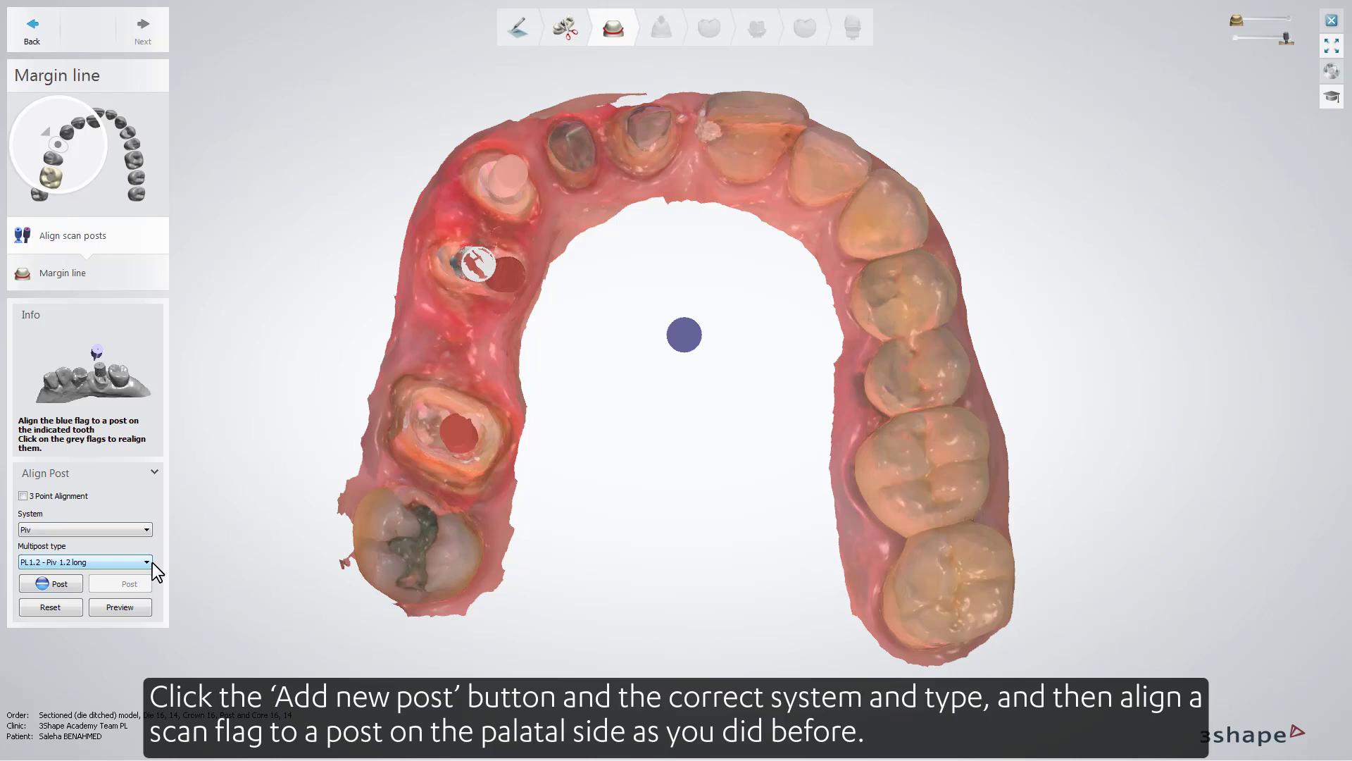
{"action": "left_click", "coordinate": [147, 562]}
{"action": "left_click", "coordinate": [141, 581]}
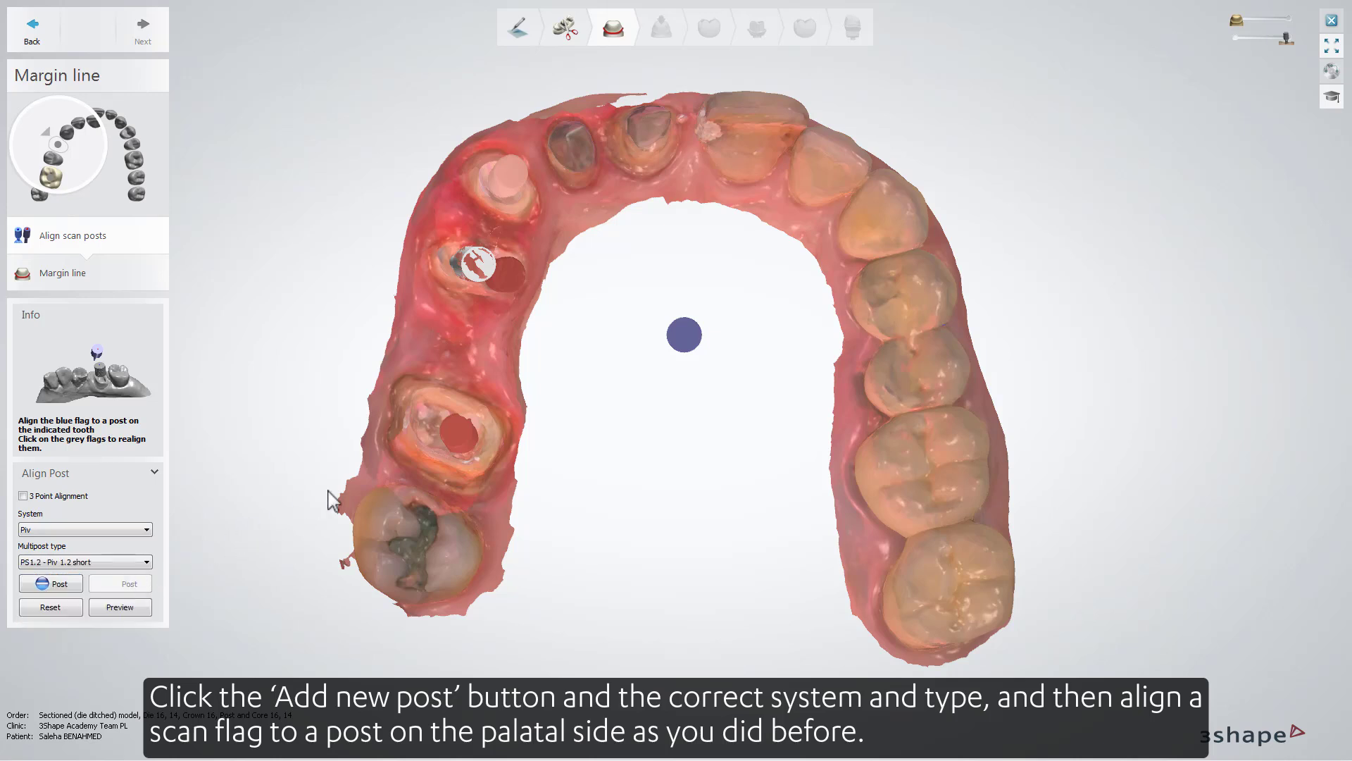
{"action": "left_click", "coordinate": [510, 276]}
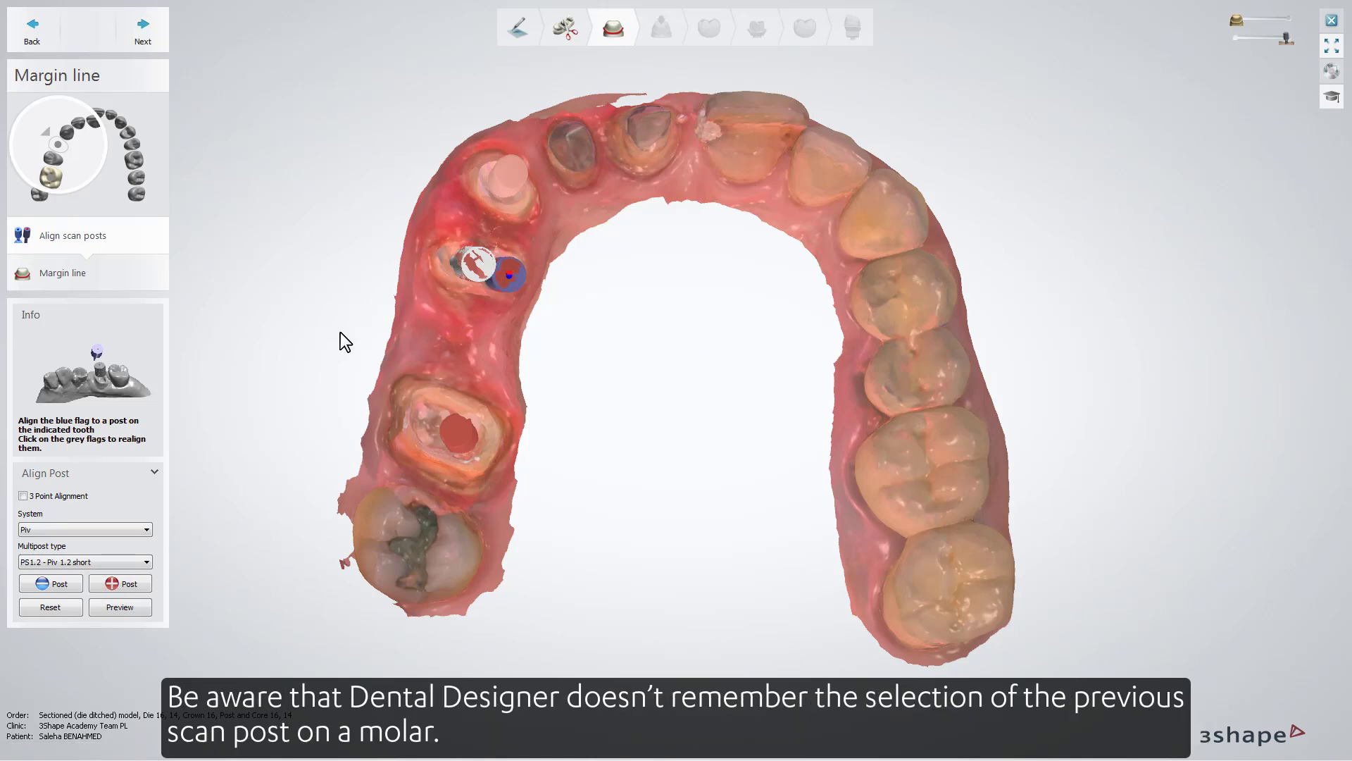
{"action": "mouse_move", "coordinate": [340, 334]}
{"action": "right_mouse_down"}
{"action": "mouse_move", "coordinate": [487, 348]}
{"action": "mouse_move", "coordinate": [320, 331]}
{"action": "right_mouse_up"}
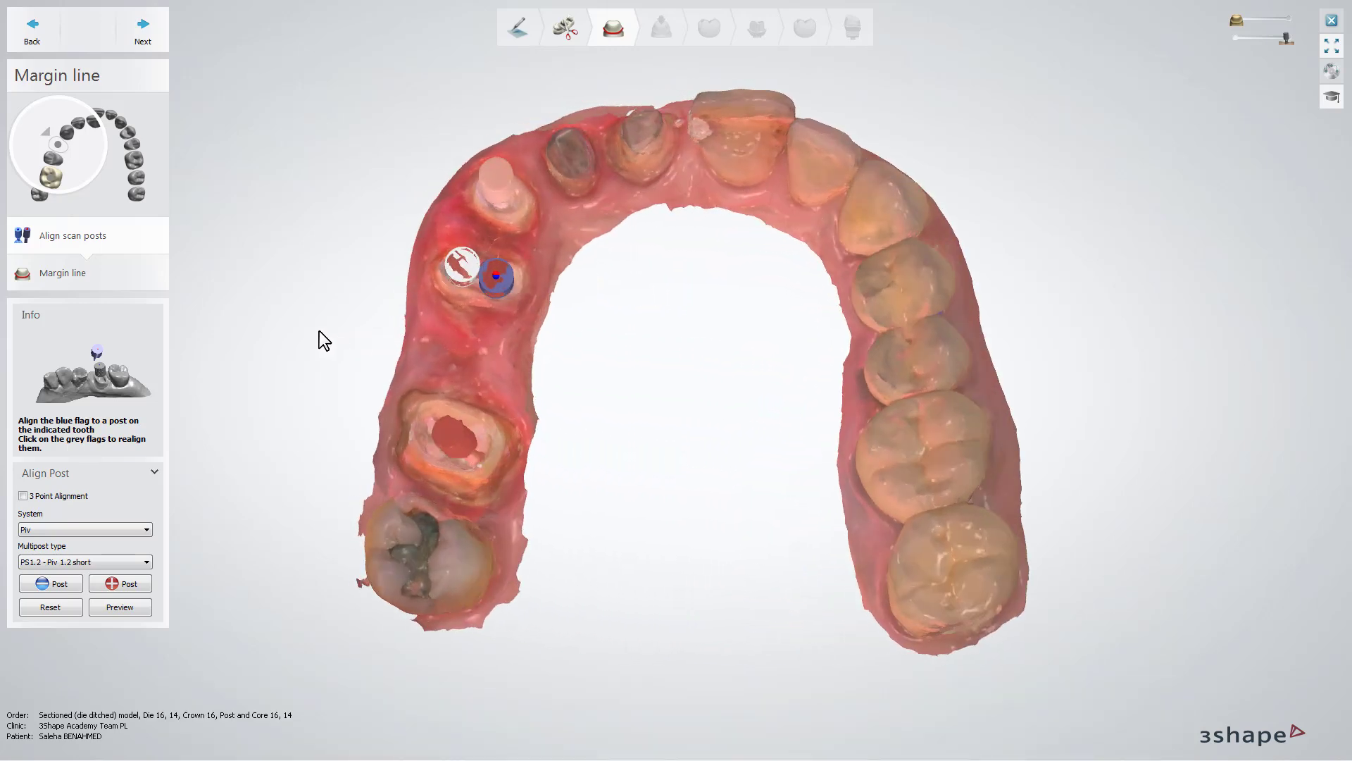
{"action": "left_click", "coordinate": [143, 35]}
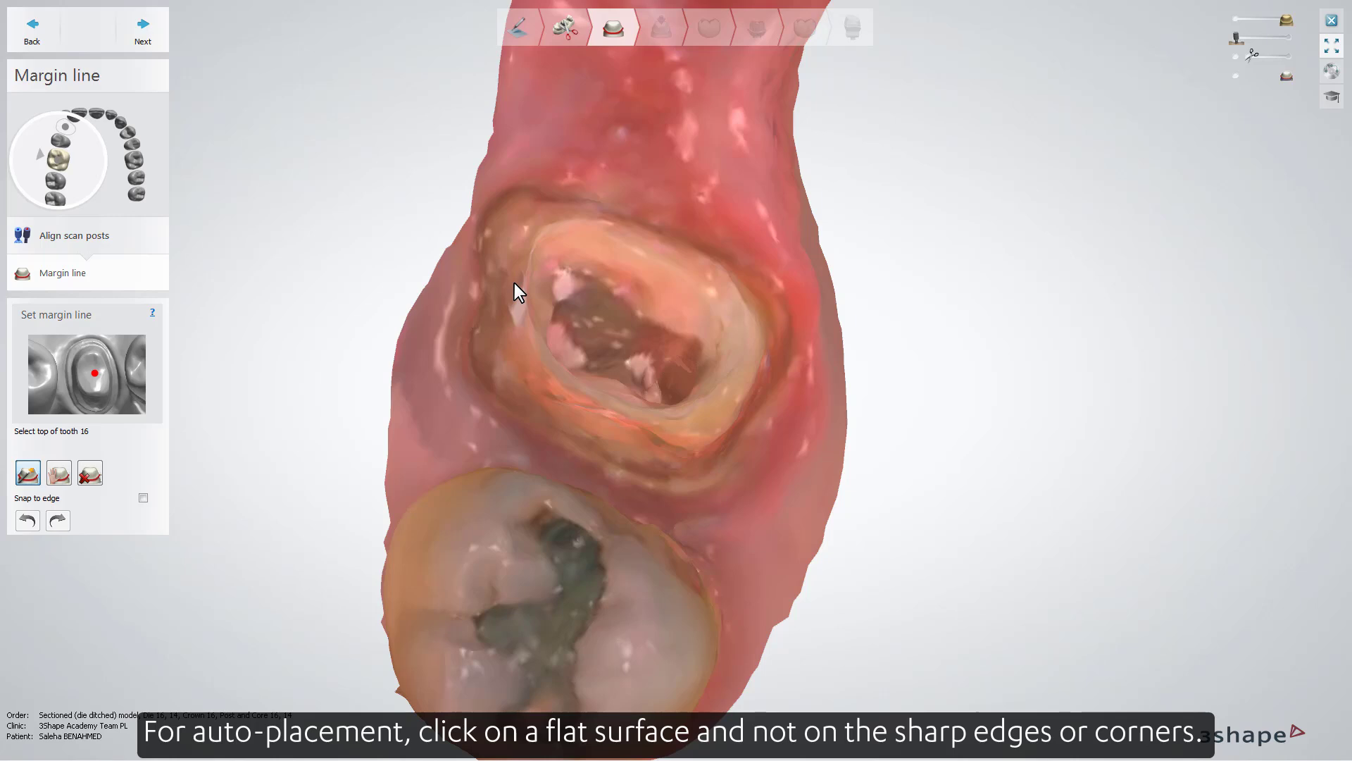
- Try to place the margin line of tooth 16 automatically from its flat surface, and clear the line
{"action": "left_click", "coordinate": [515, 284]}
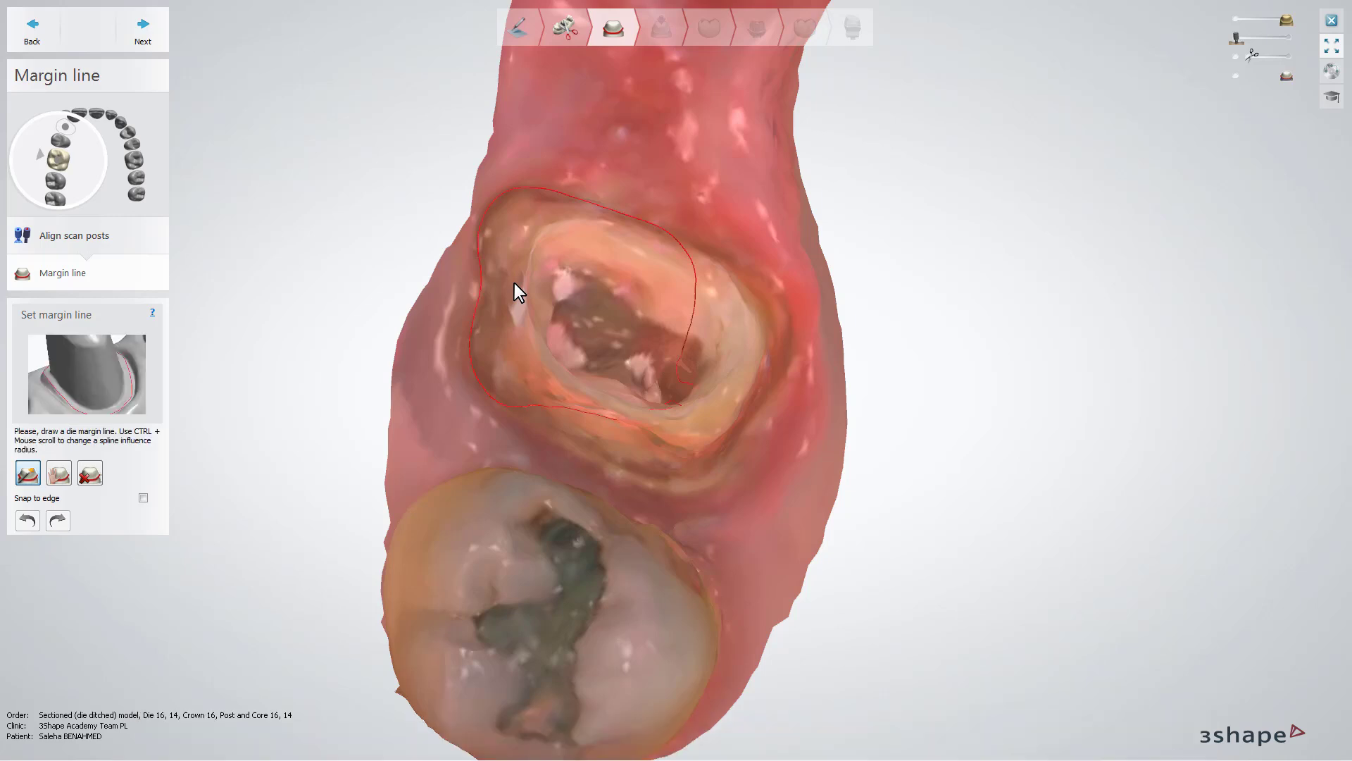
{"action": "left_click", "coordinate": [92, 480]}
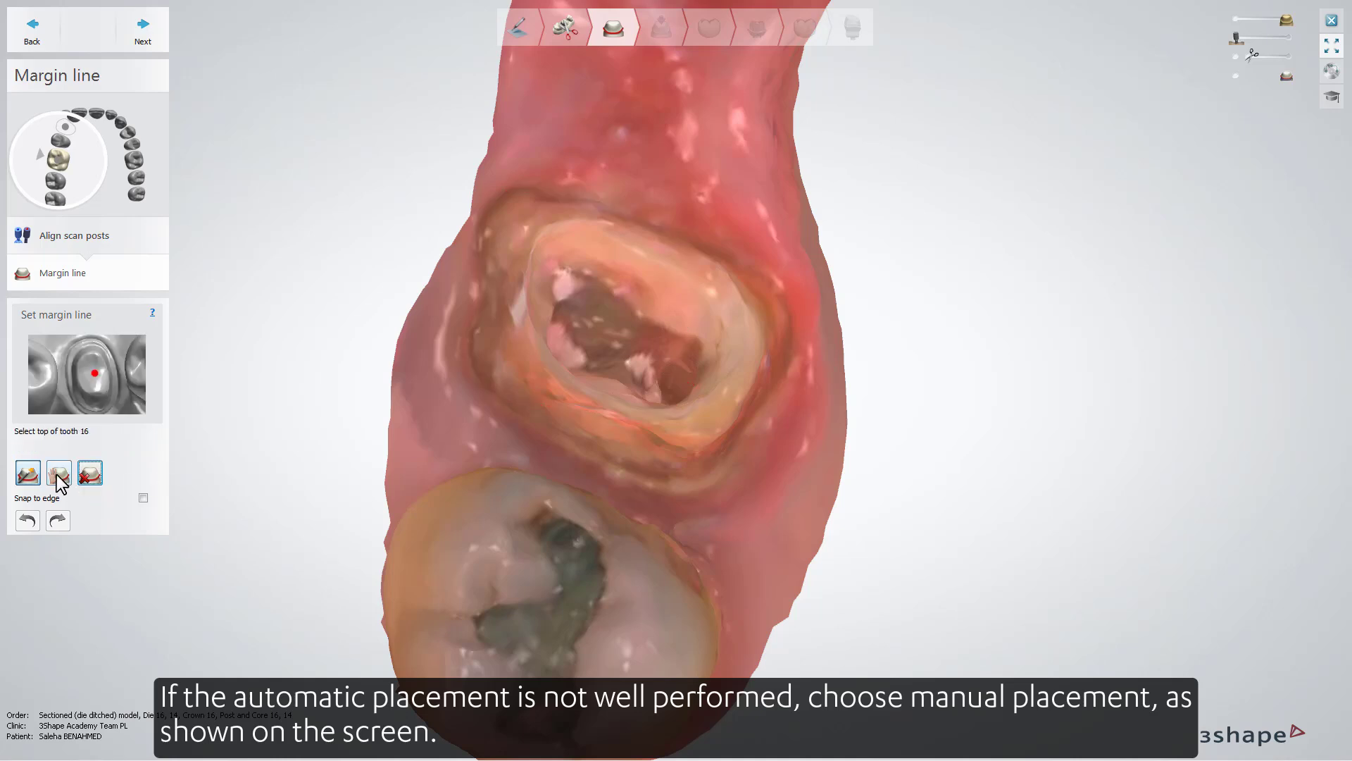
- Draw a closed margin line around the preparation of tooth 16 manually with control points along its outer edge
{"action": "left_click", "coordinate": [59, 475]}
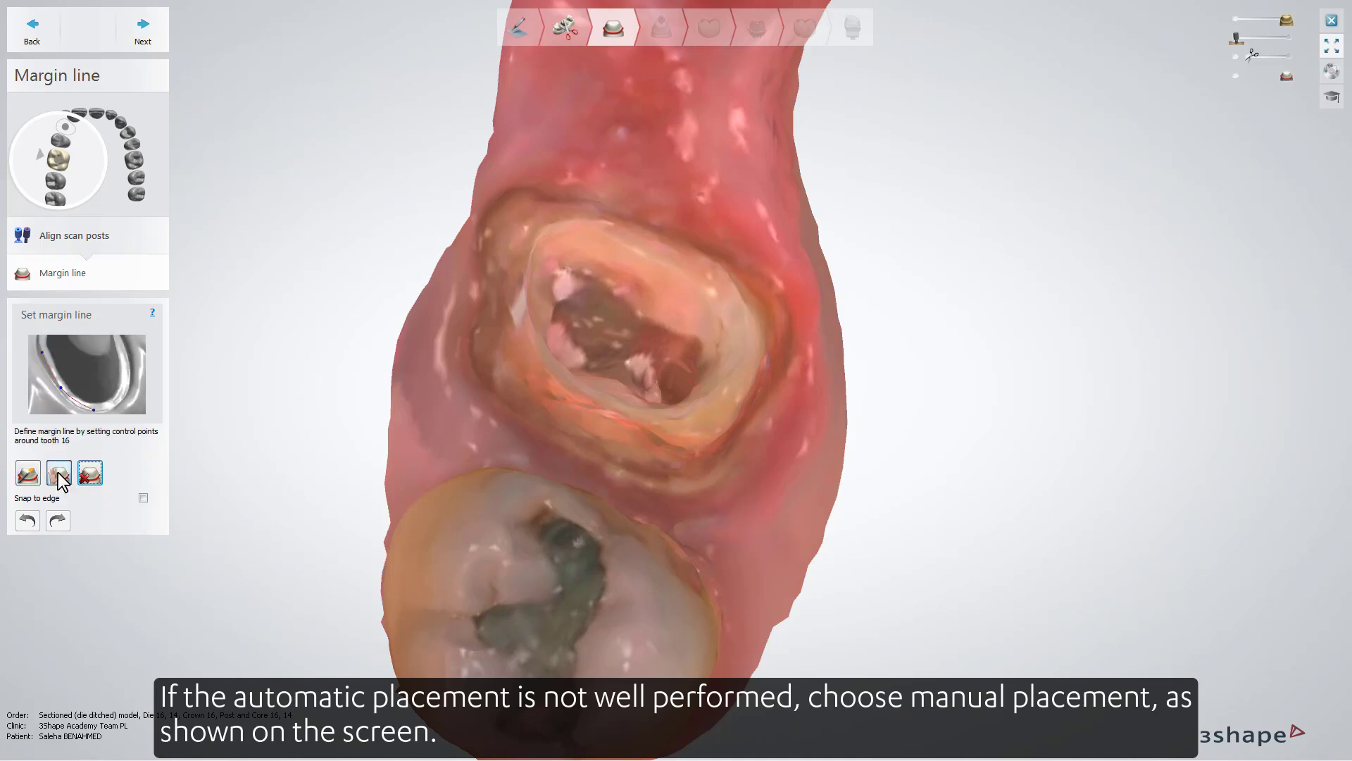
{"action": "left_click", "coordinate": [481, 218]}
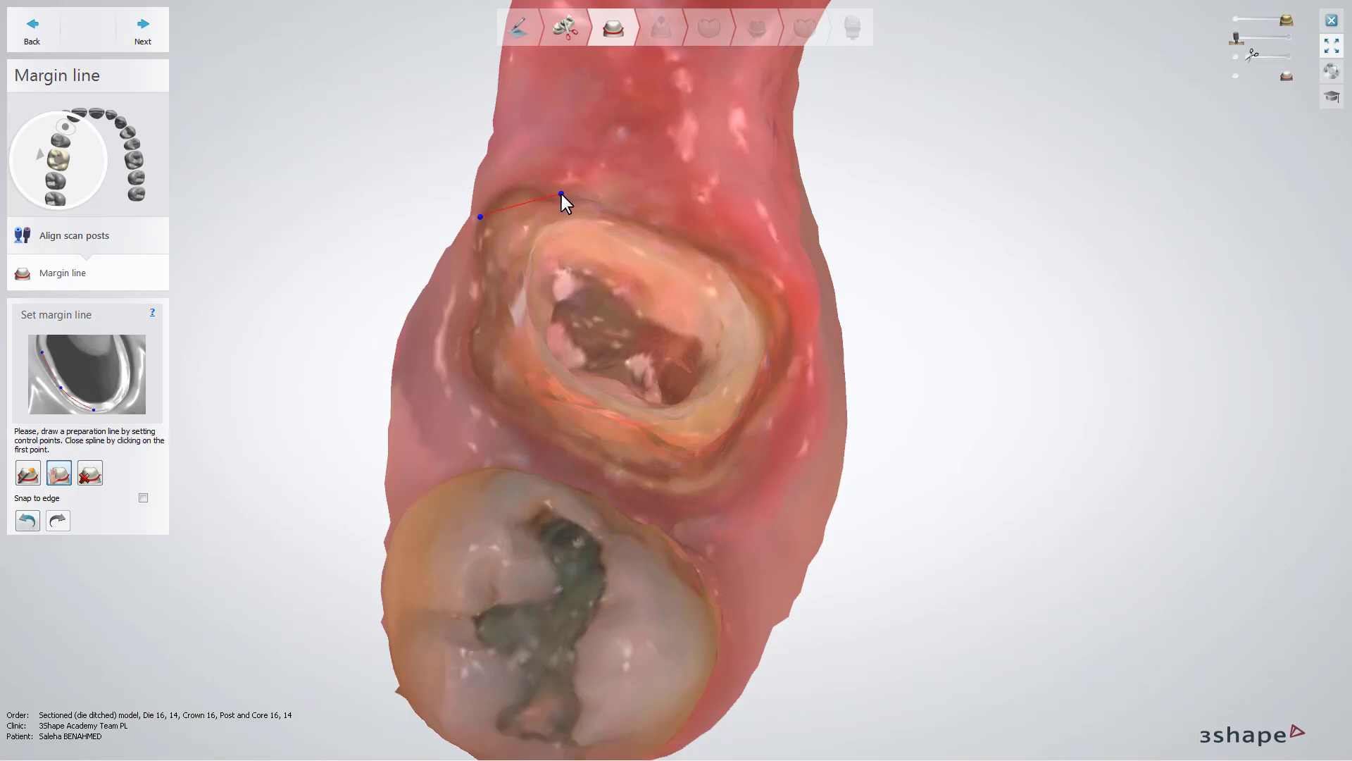
{"action": "left_click", "coordinate": [603, 204]}
{"action": "left_click", "coordinate": [704, 240]}
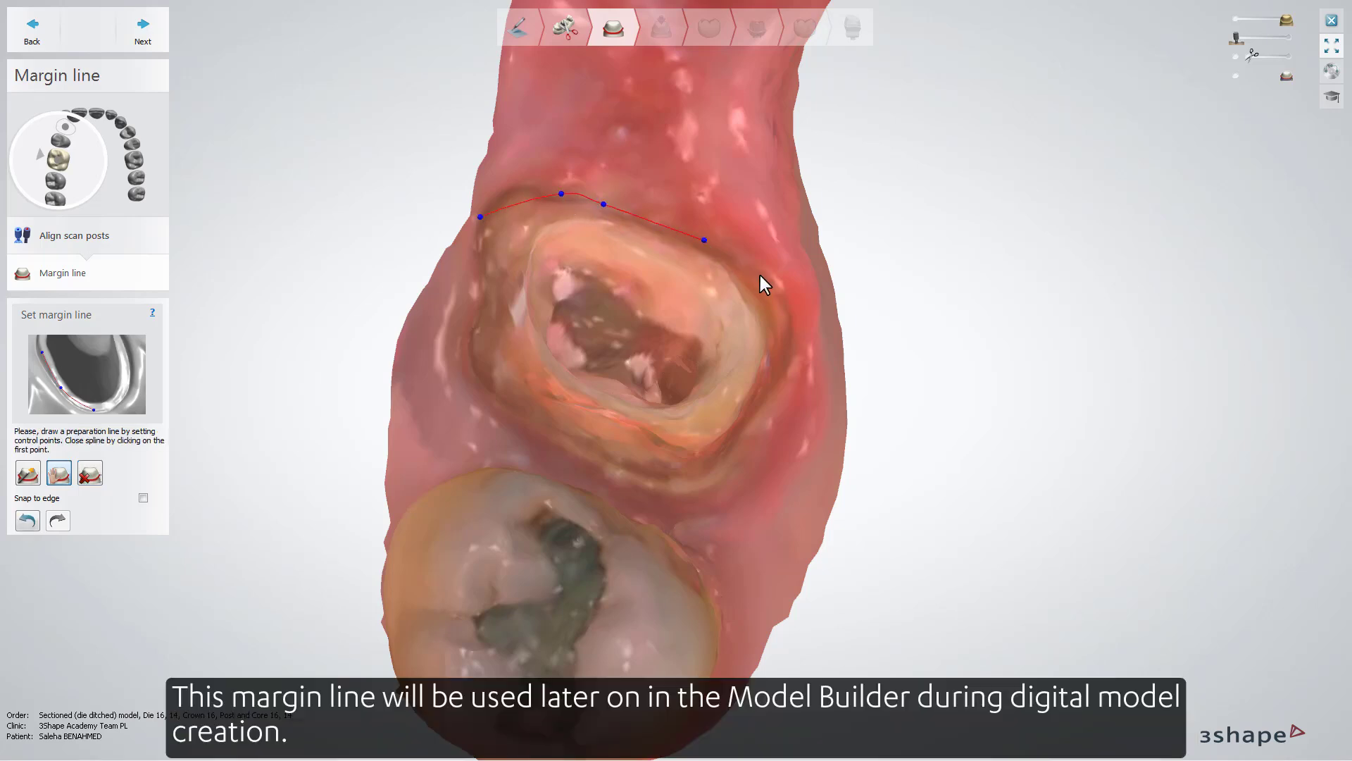
{"action": "left_click", "coordinate": [794, 336]}
{"action": "left_click", "coordinate": [632, 493]}
{"action": "left_click", "coordinate": [548, 445]}
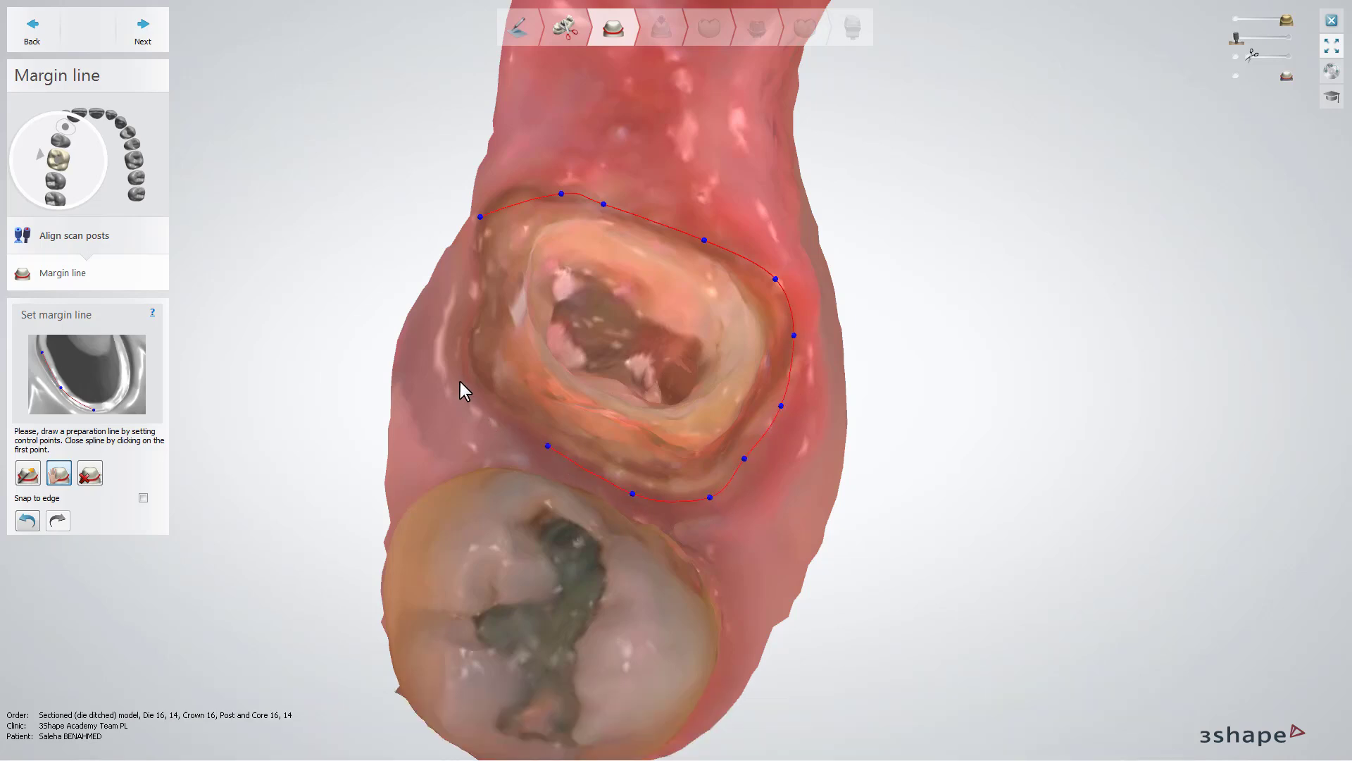
{"action": "left_click", "coordinate": [462, 371]}
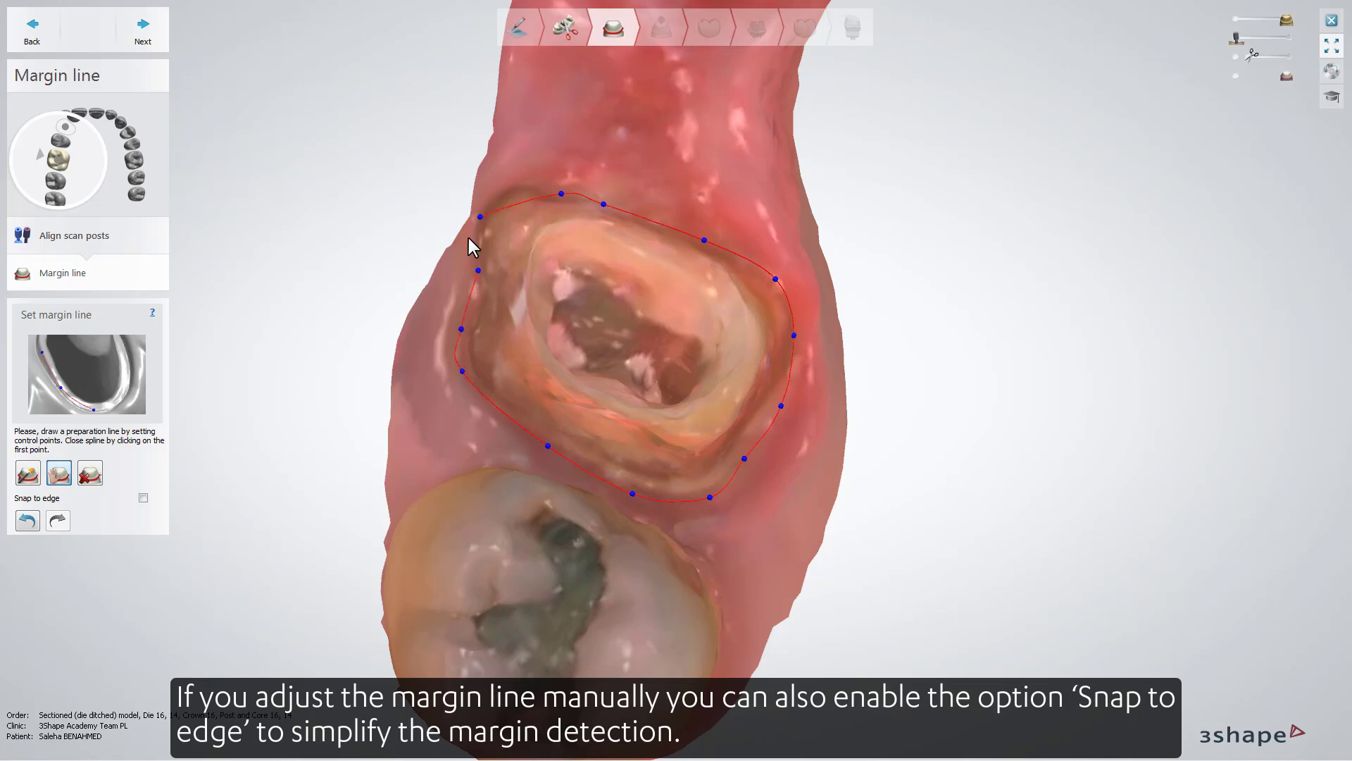
{"action": "left_click", "coordinate": [479, 217]}
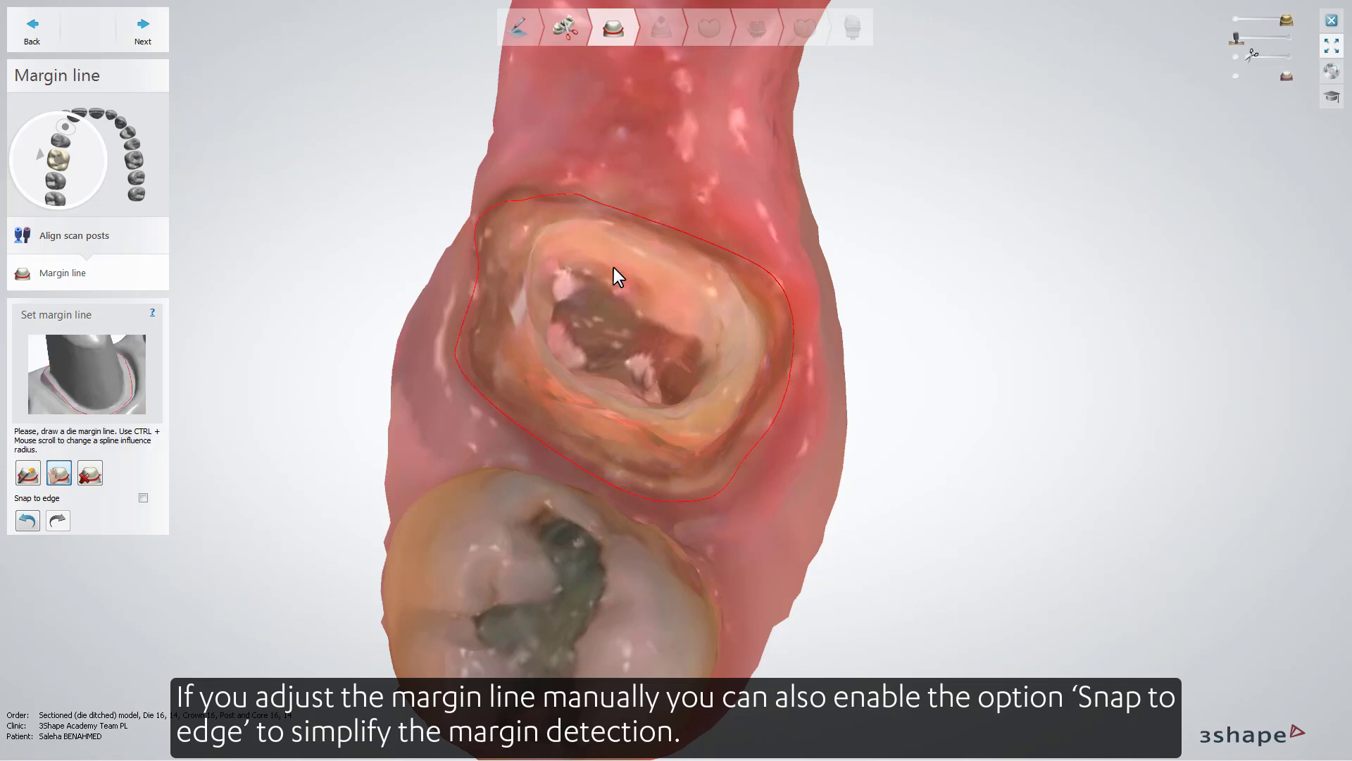
- Redraw the mesial stretch of tooth 16's margin line with Snap to edge enabled
{"action": "left_click", "coordinate": [143, 498]}
{"action": "left_click_drag", "start_coordinate": [518, 188], "coordinate": [599, 201]}
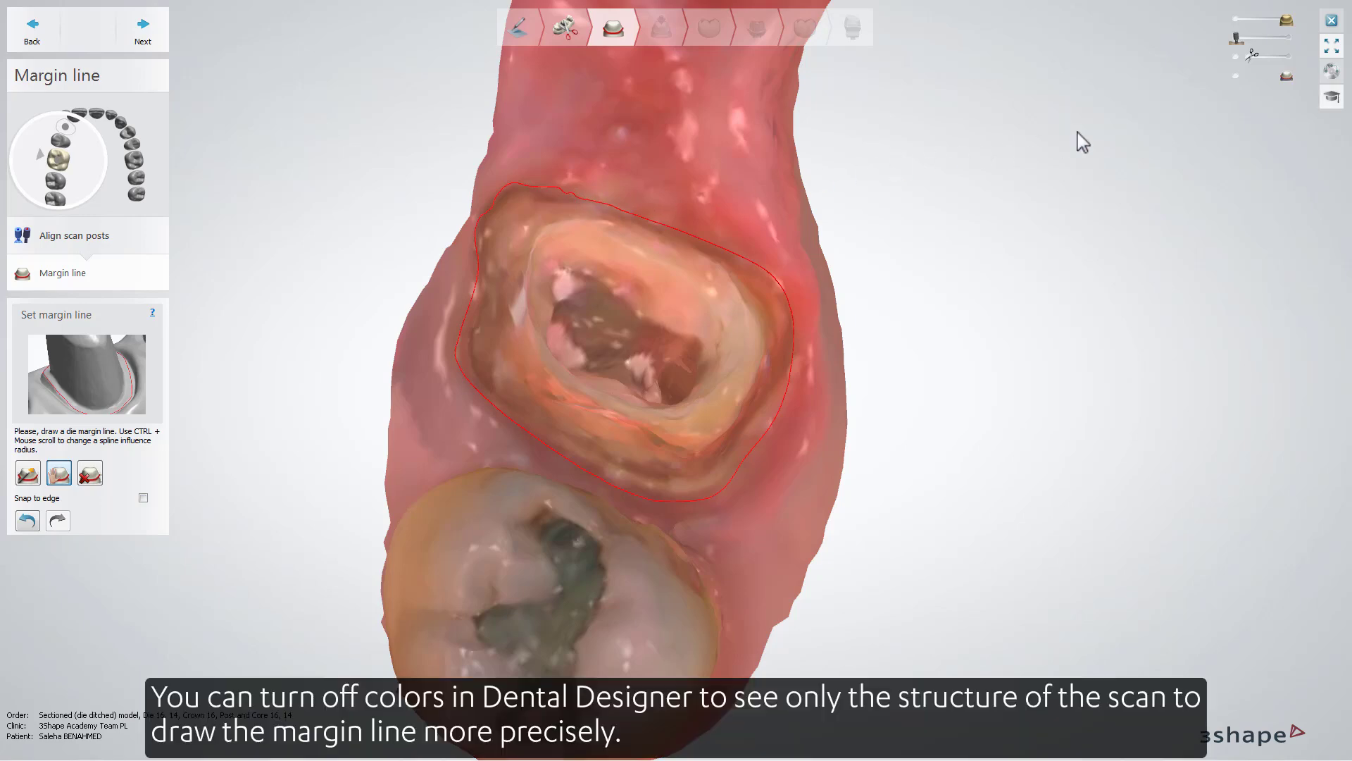
- Turn off the scan colors through Expert mode so only the structure around tooth 16 is shown
{"action": "left_click", "coordinate": [1336, 96]}
{"action": "left_click", "coordinate": [1292, 150]}
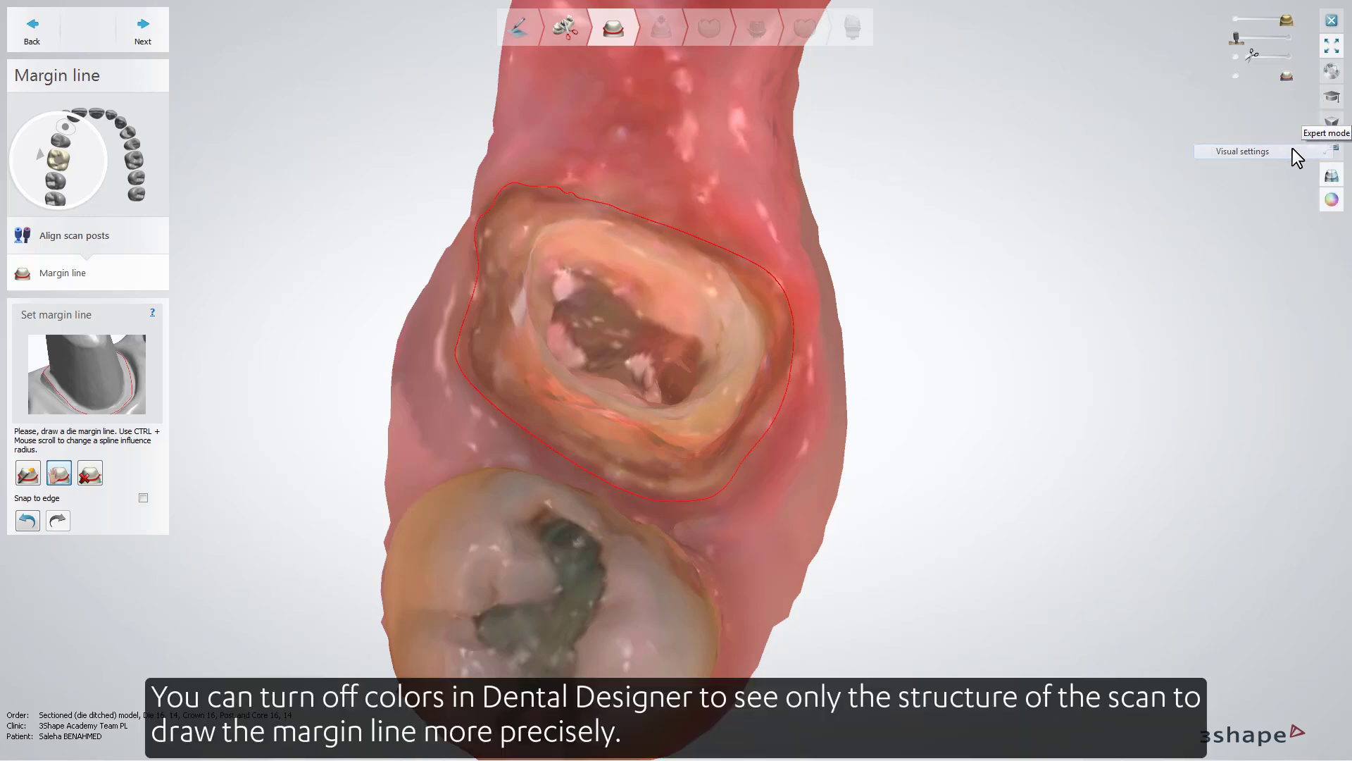
{"action": "left_click", "coordinate": [1332, 200]}
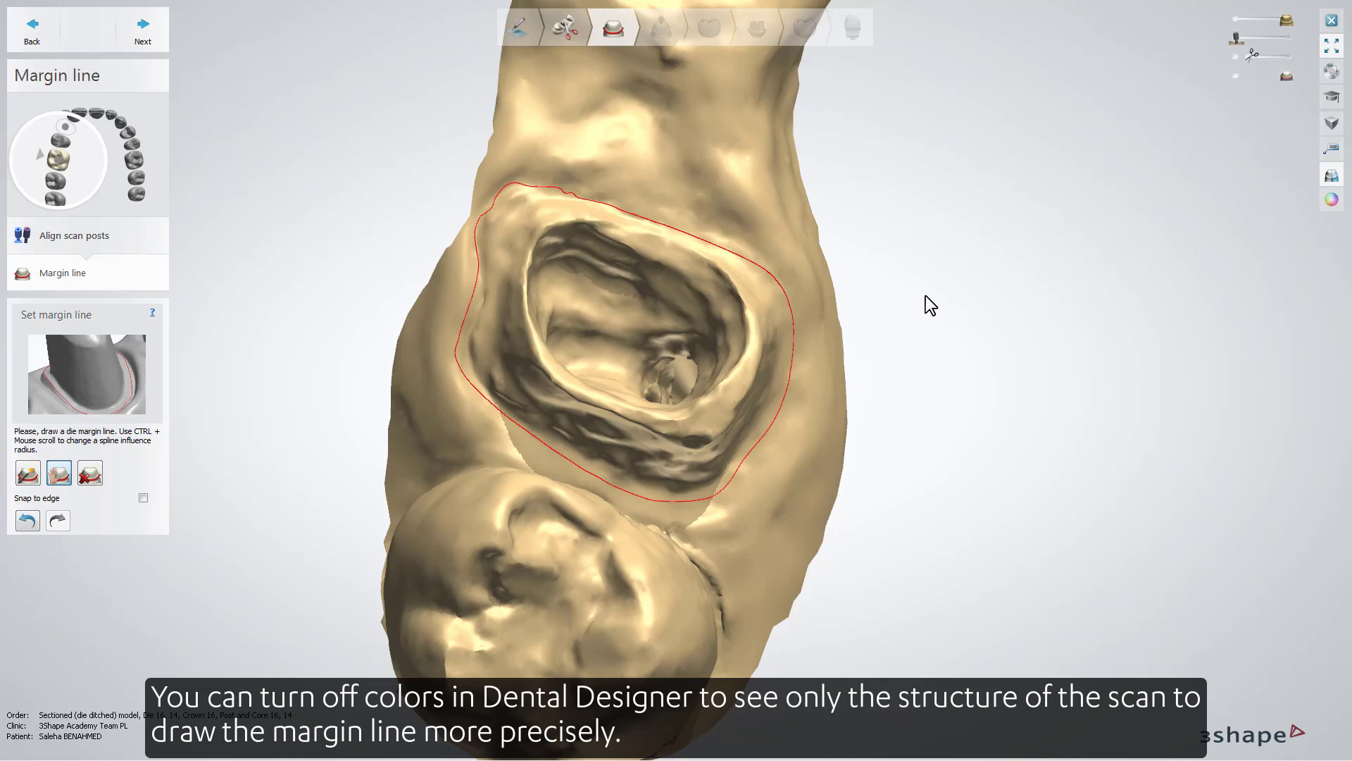
- Smooth the uneven mesial stretch and adjoining corner of tooth 16's margin line, and accept the line
{"action": "scroll", "coordinate": [570, 205], "scroll_direction": "up", "scroll_amount": 5}
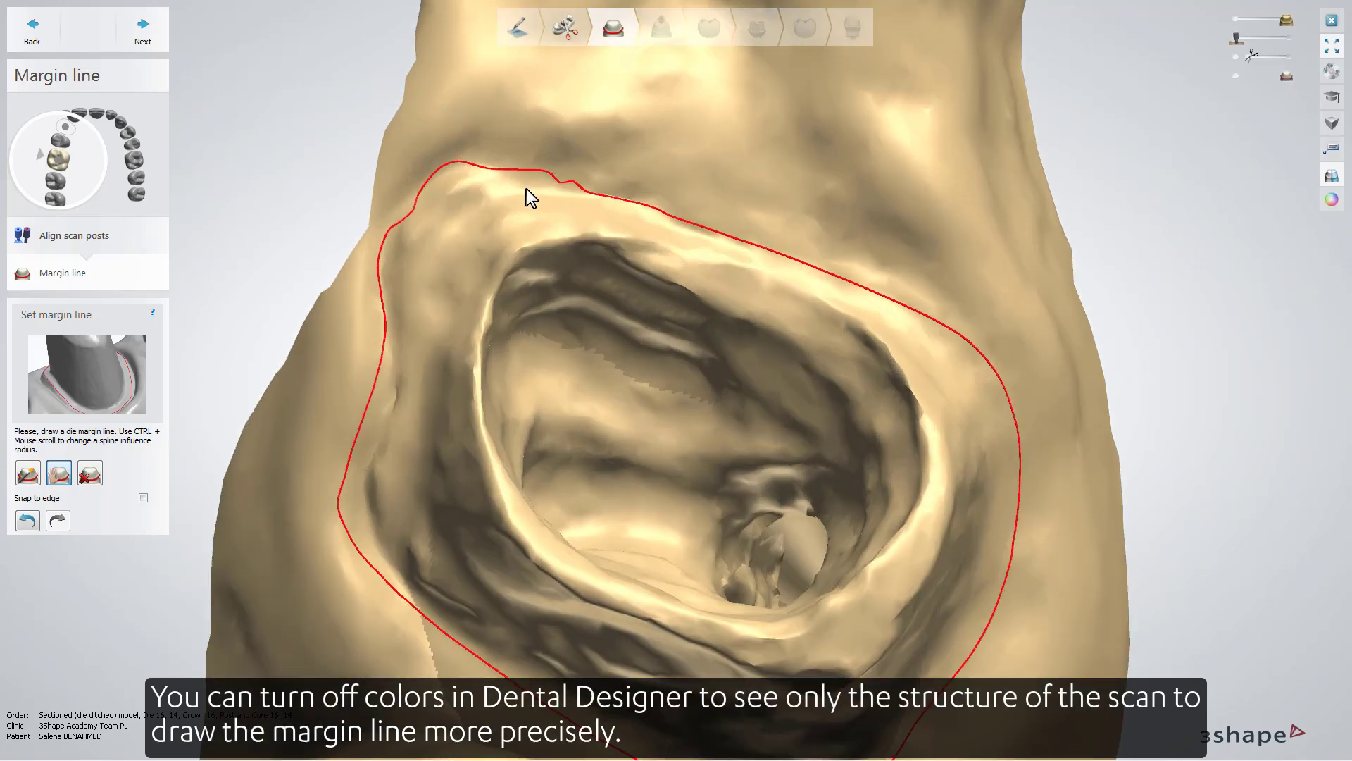
{"action": "left_click", "coordinate": [585, 192]}
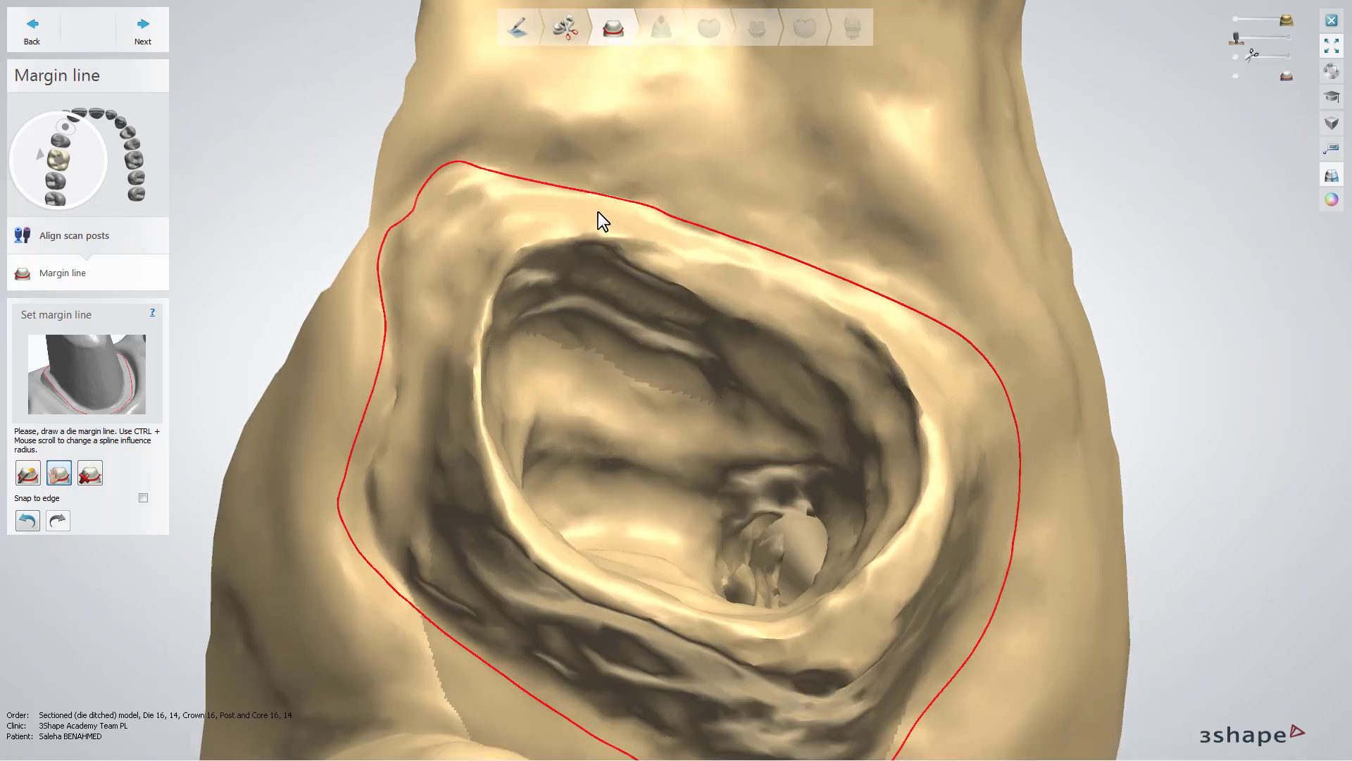
{"action": "left_click", "coordinate": [406, 198]}
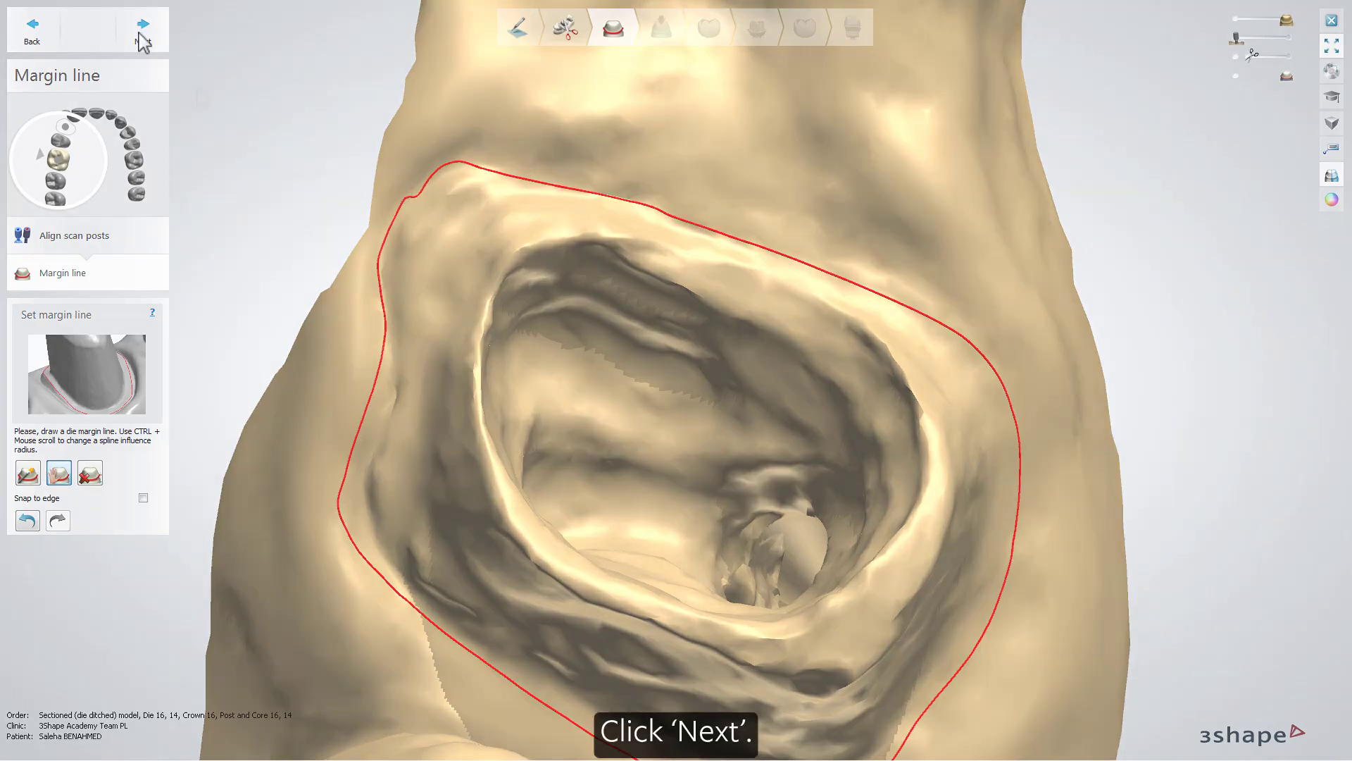
{"action": "left_click", "coordinate": [143, 41]}
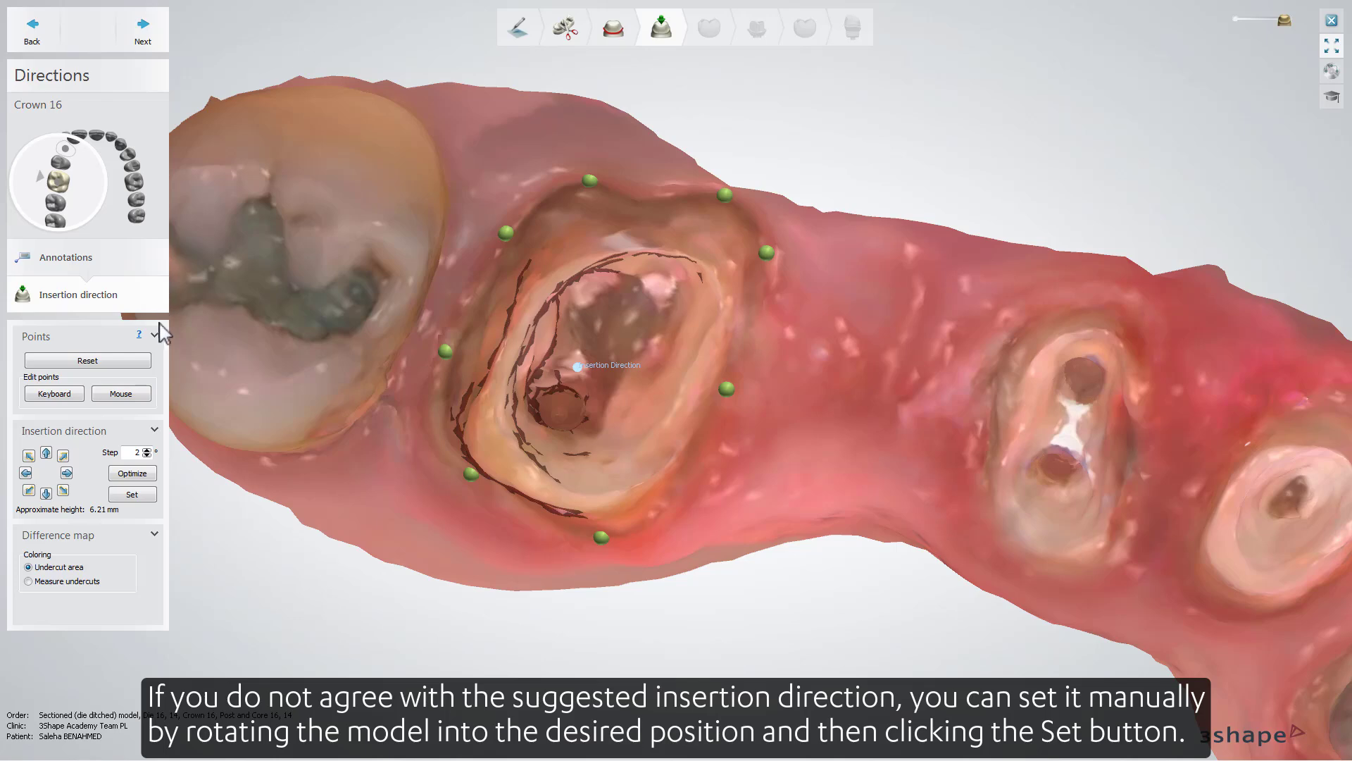
- Set the insertion direction of crown 16 from the current view and accept it
{"action": "left_click", "coordinate": [133, 495]}
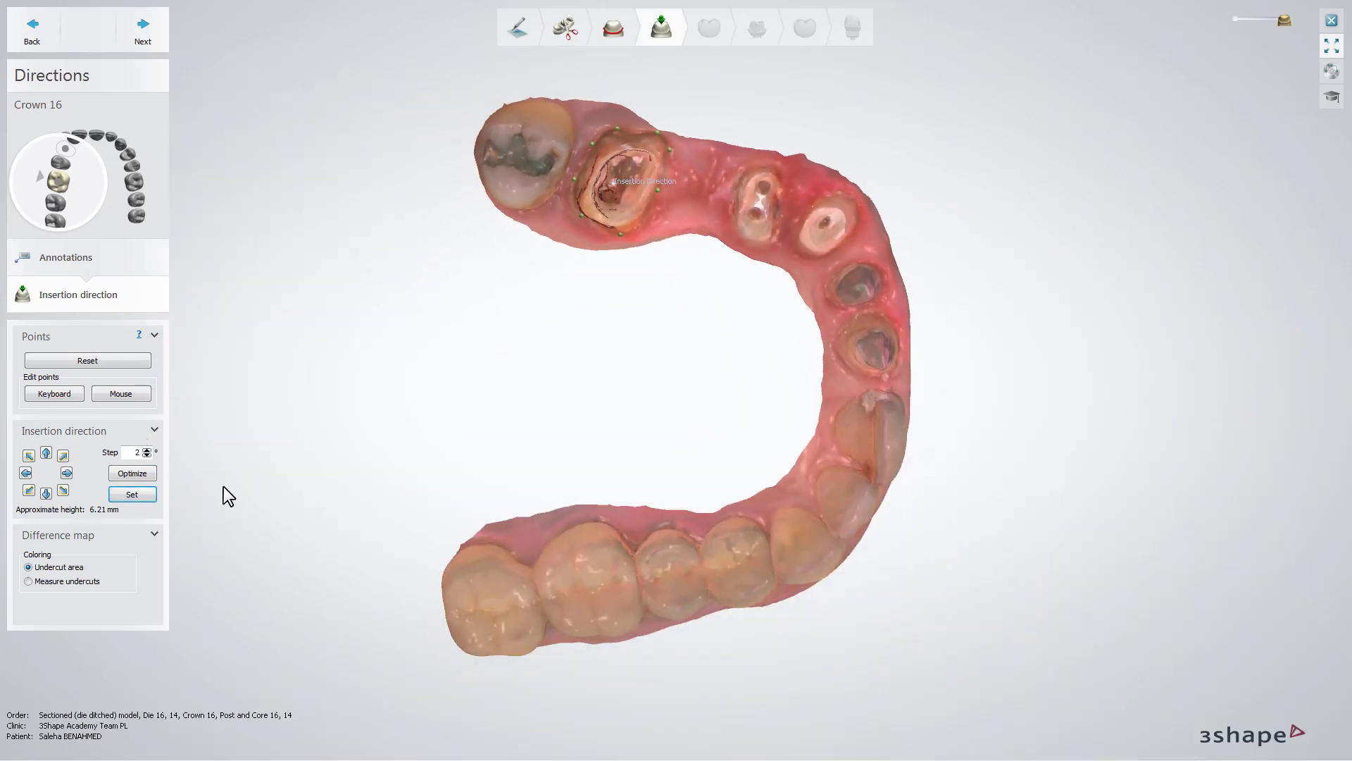
{"action": "left_click", "coordinate": [162, 41]}
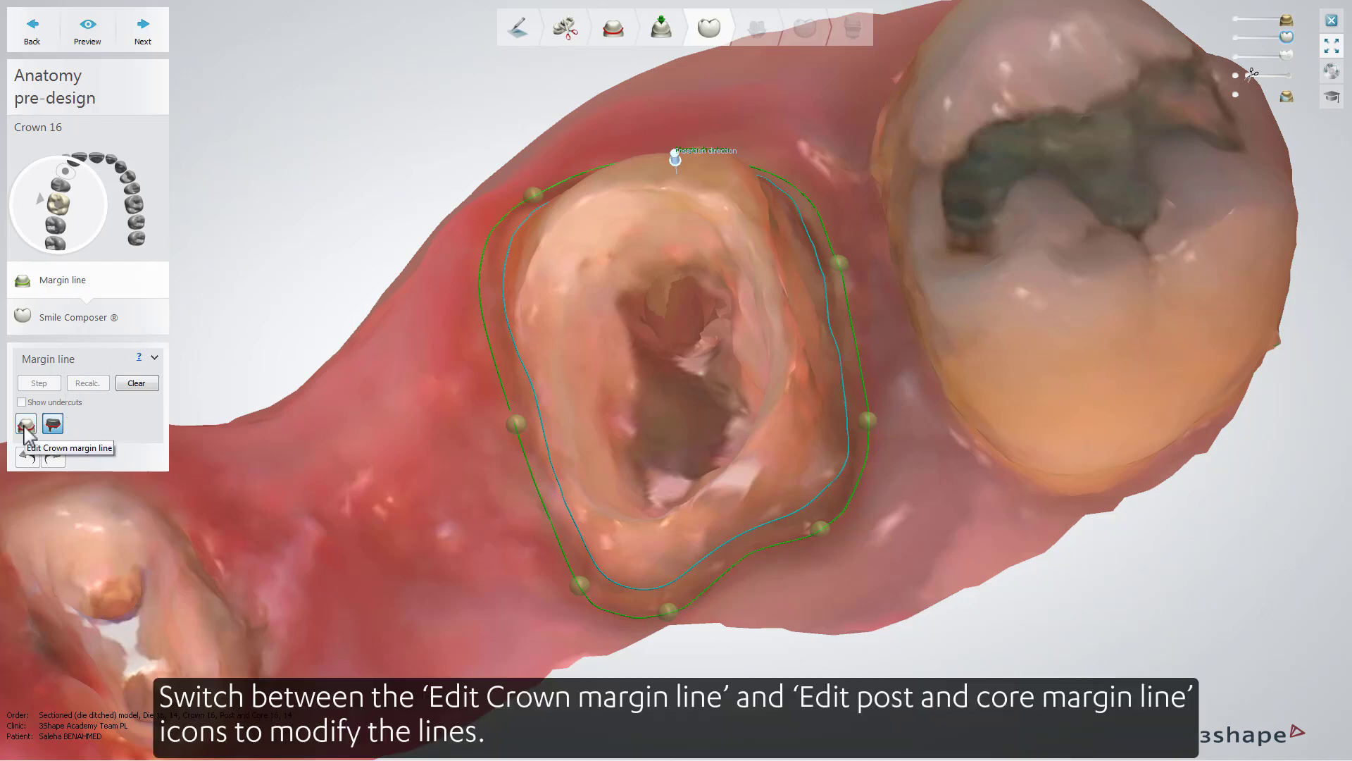
- Redraw the post and core margin line of tooth 16 closer to the preparation's inner rim
{"action": "left_click", "coordinate": [53, 428]}
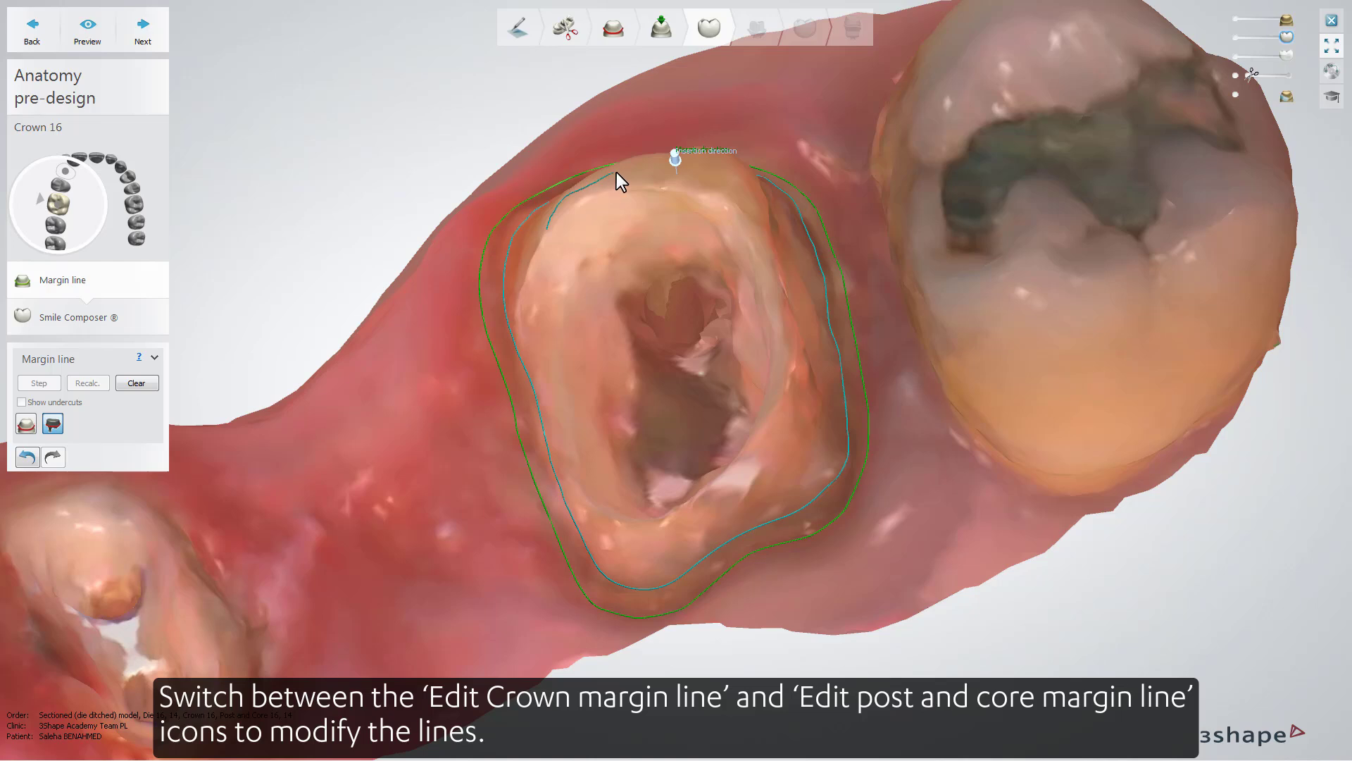
{"action": "left_click_drag", "start_coordinate": [615, 172], "coordinate": [630, 169]}
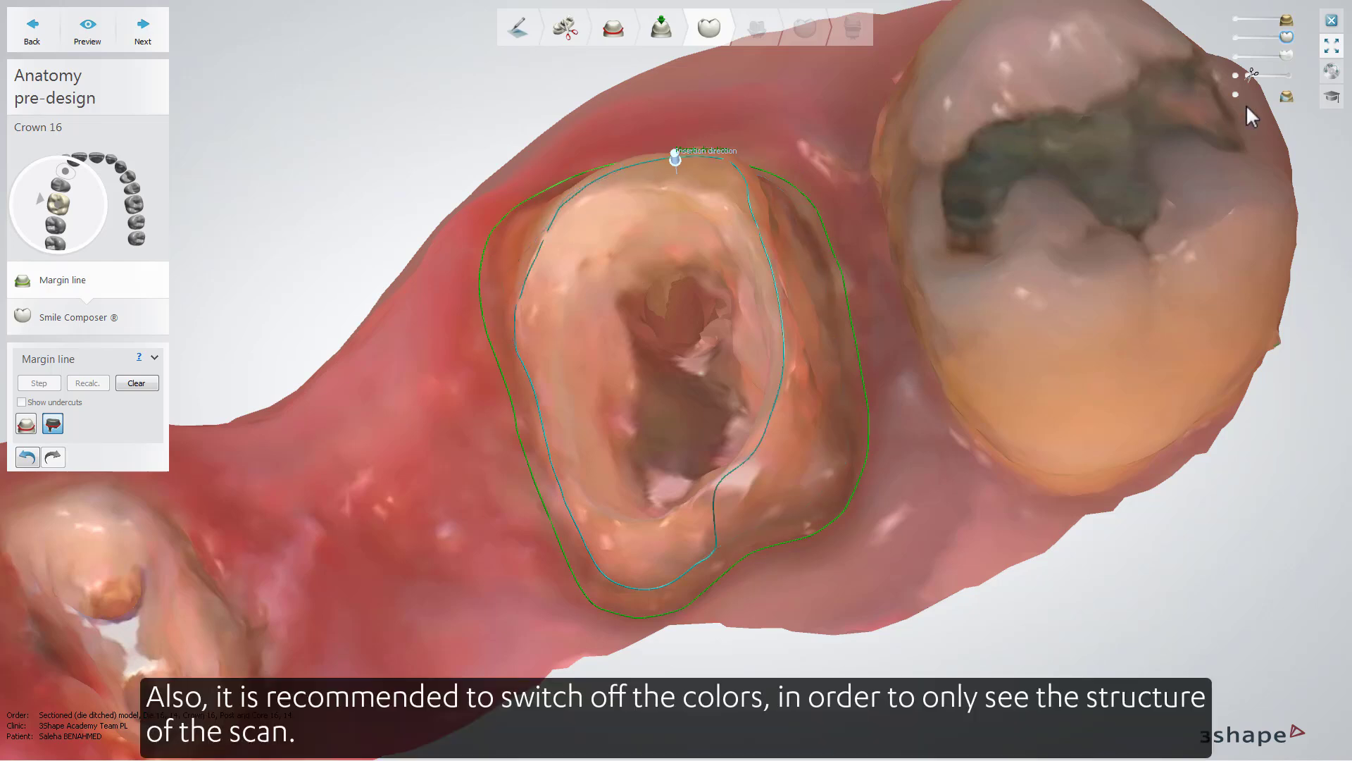
- Switch off the scan colors to expose the bare surface structure of tooth 16's preparation
{"action": "left_click", "coordinate": [1331, 97]}
{"action": "left_click", "coordinate": [1310, 150]}
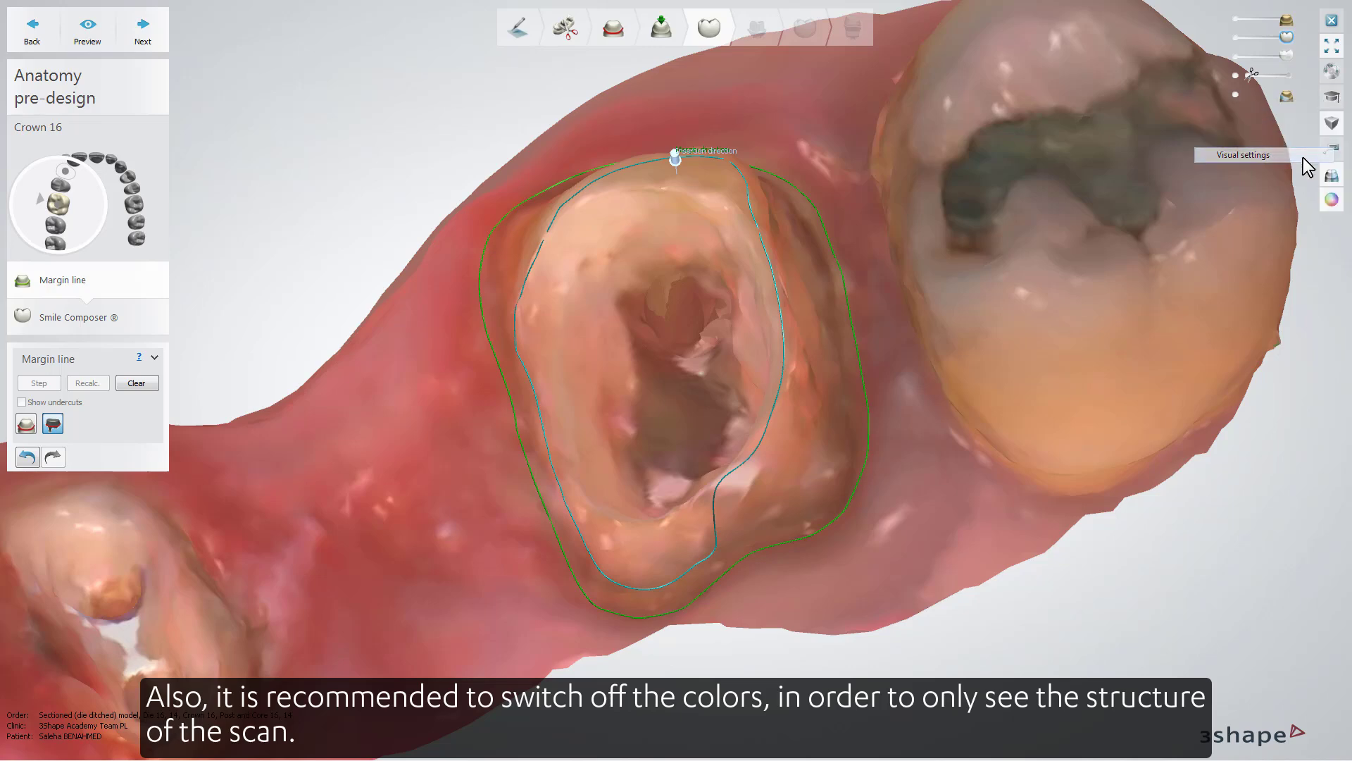
{"action": "left_click", "coordinate": [1332, 202]}
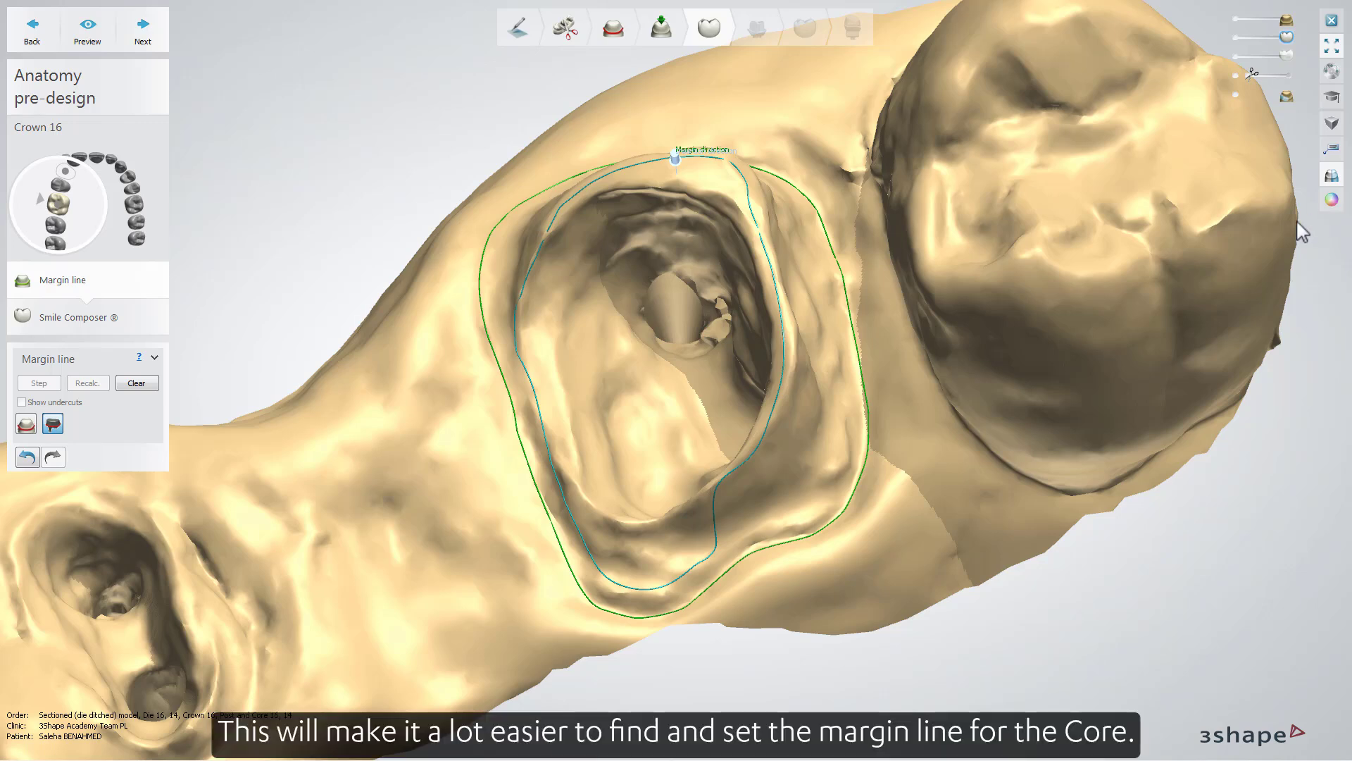
- Reroute the outward-bulging stretch of tooth 16's post and core margin line smoothly along the cavity's inner rim
{"action": "left_click", "coordinate": [653, 522]}
{"action": "left_click", "coordinate": [661, 520]}
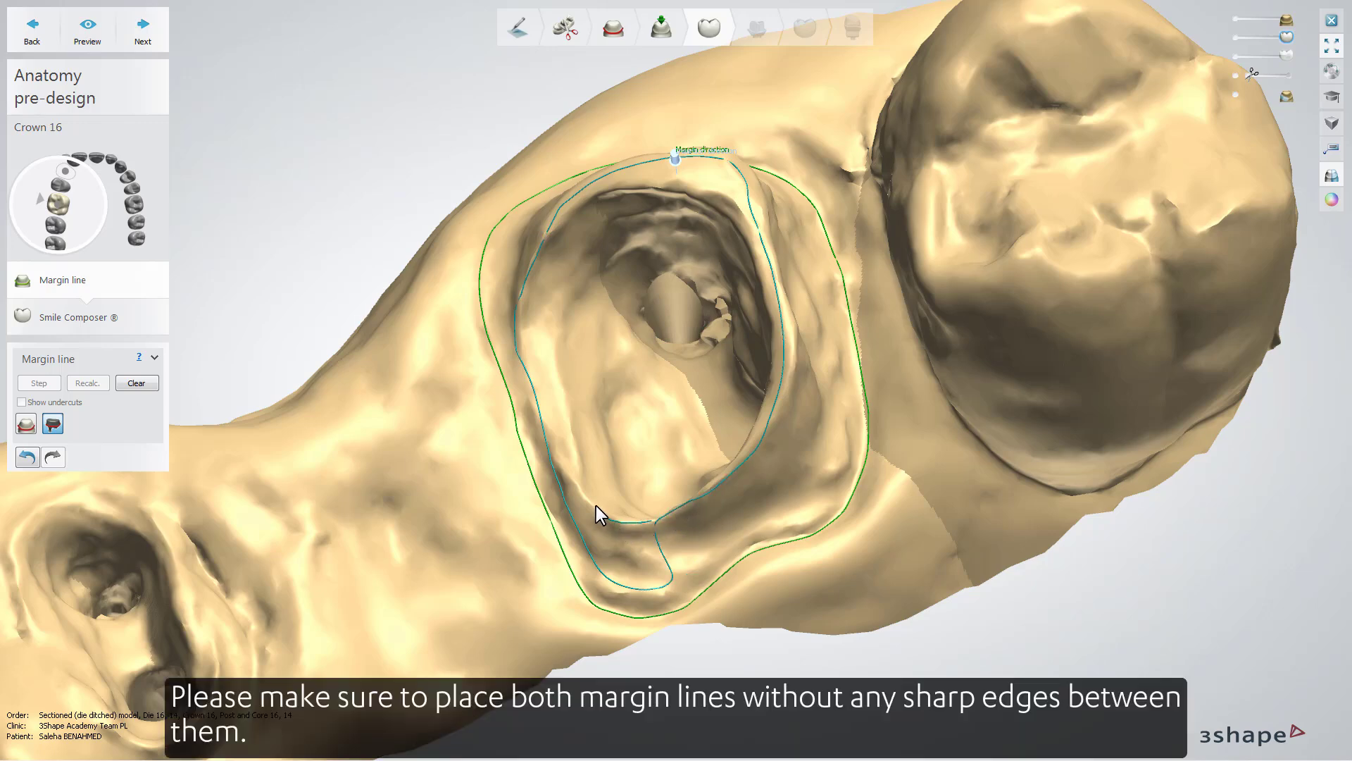
{"action": "left_click", "coordinate": [560, 465]}
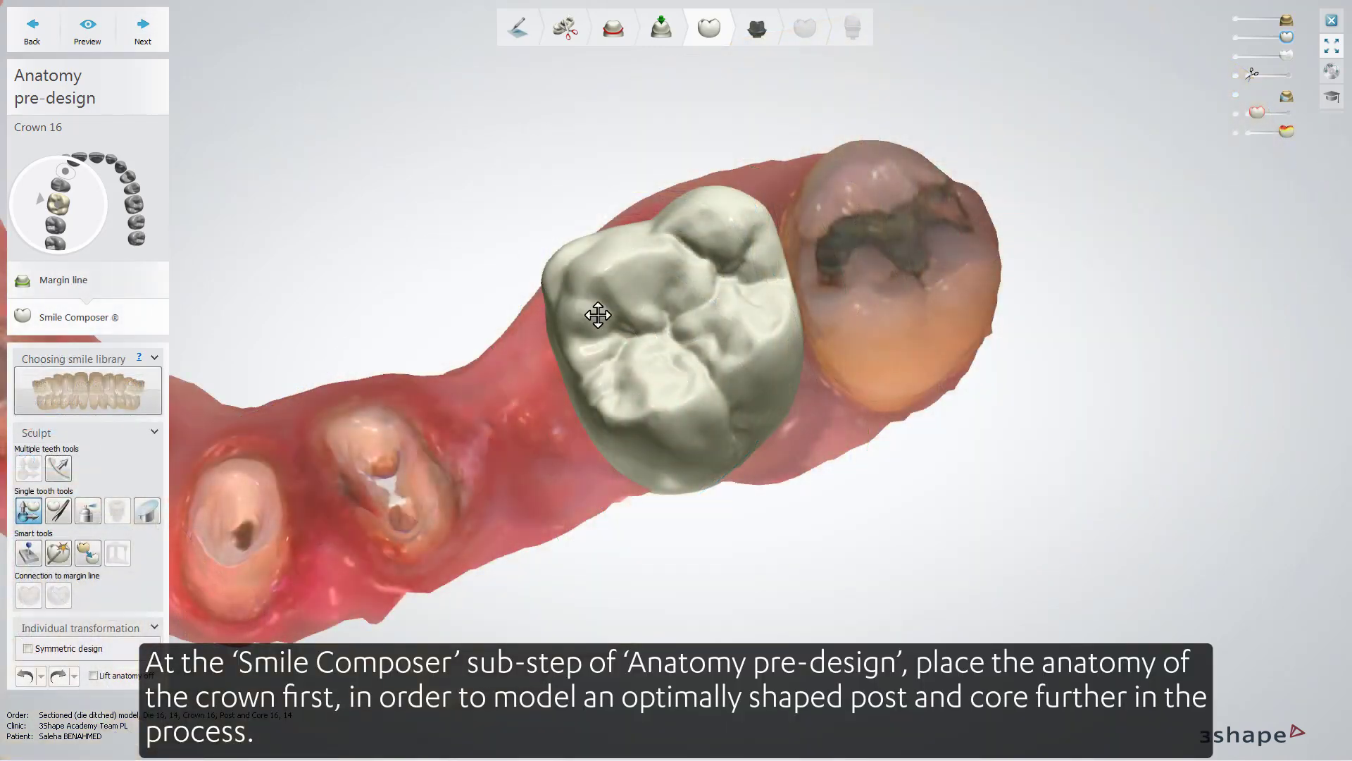
- Fit the crown 16 anatomy over the preparation by rotating it slightly, widening it toward the mesial gap and raising its height
{"action": "left_click", "coordinate": [651, 318]}
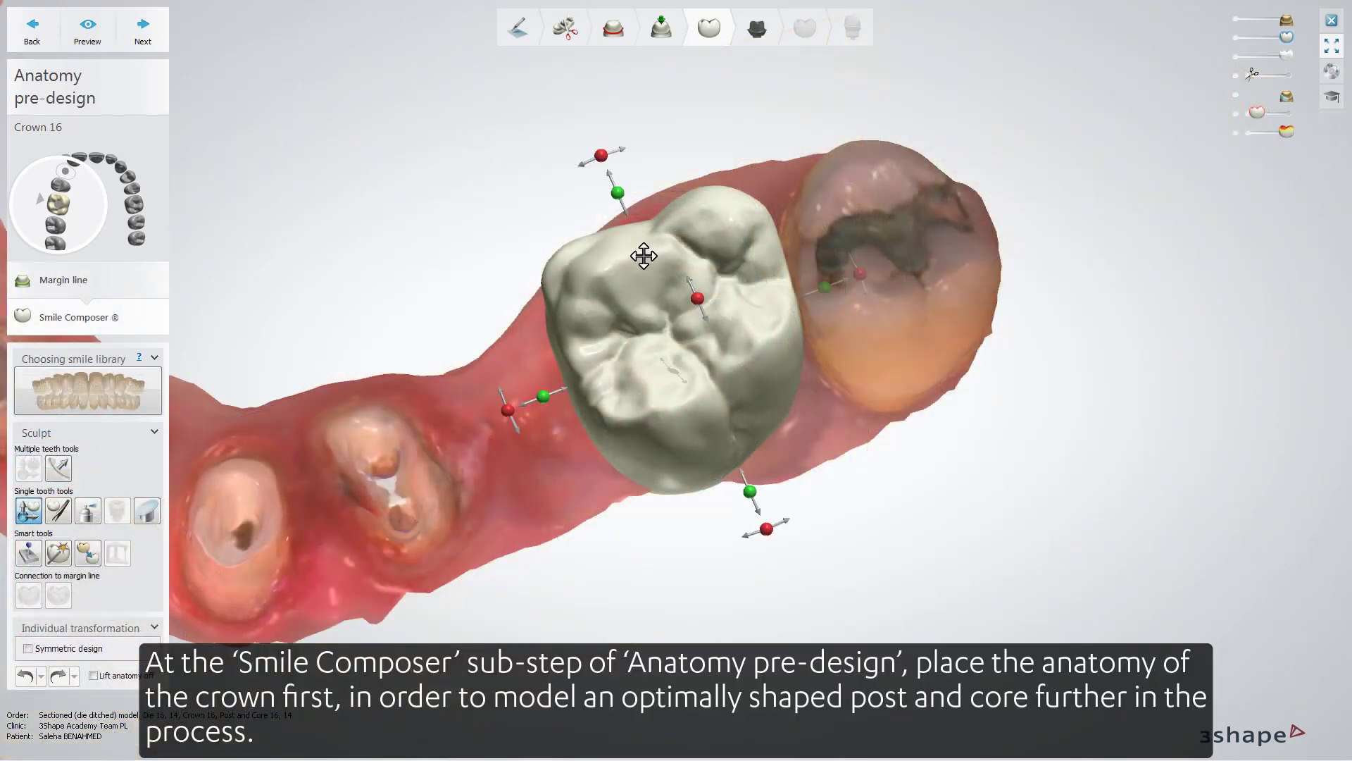
{"action": "left_click_drag", "start_coordinate": [607, 152], "coordinate": [632, 146]}
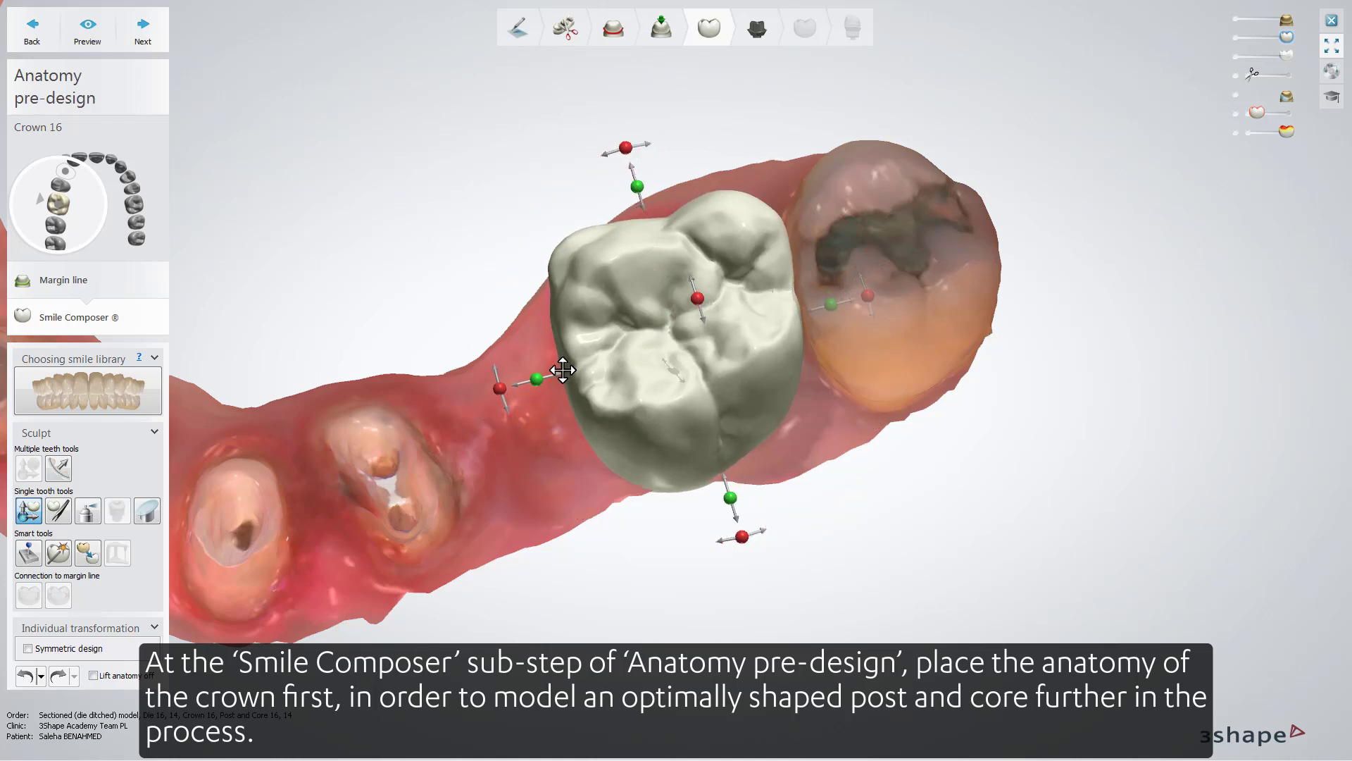
{"action": "left_click_drag", "start_coordinate": [562, 370], "coordinate": [525, 381]}
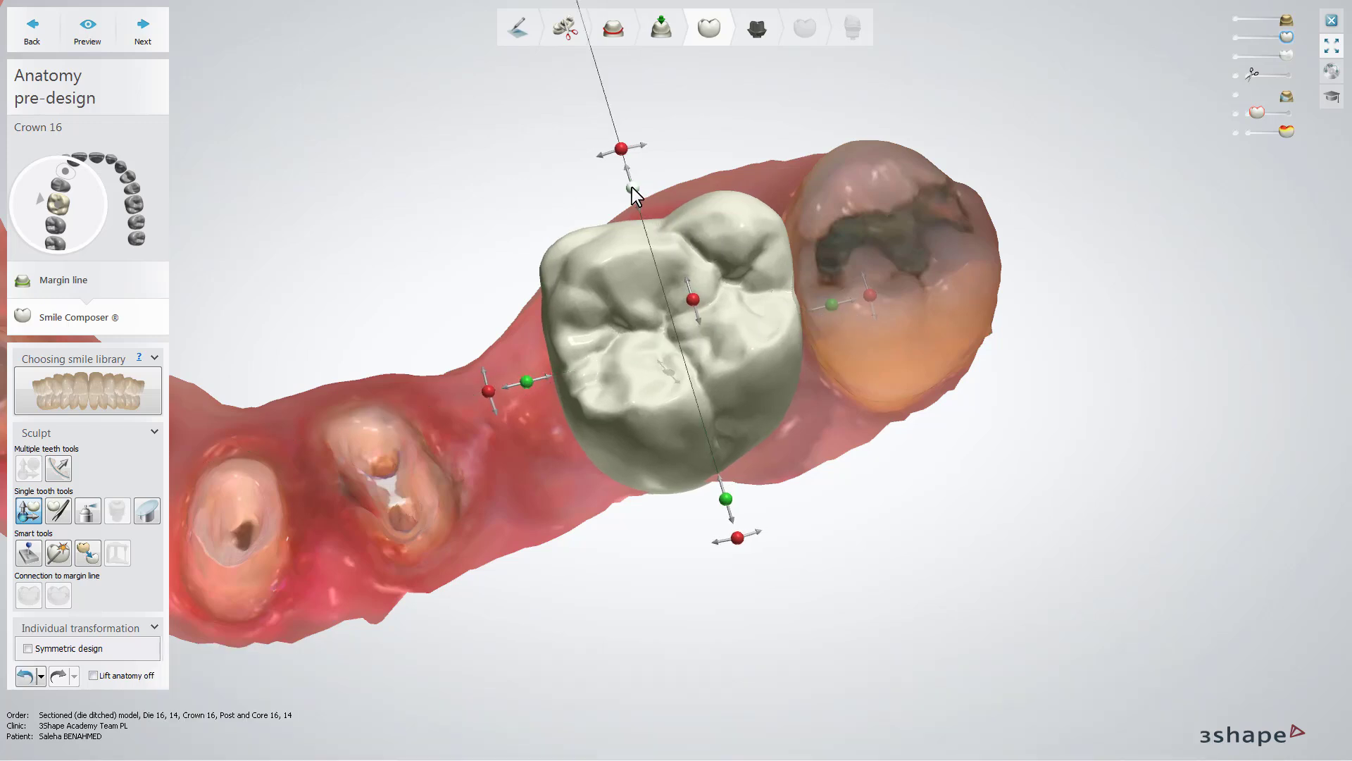
{"action": "left_click_drag", "start_coordinate": [632, 187], "coordinate": [631, 183]}
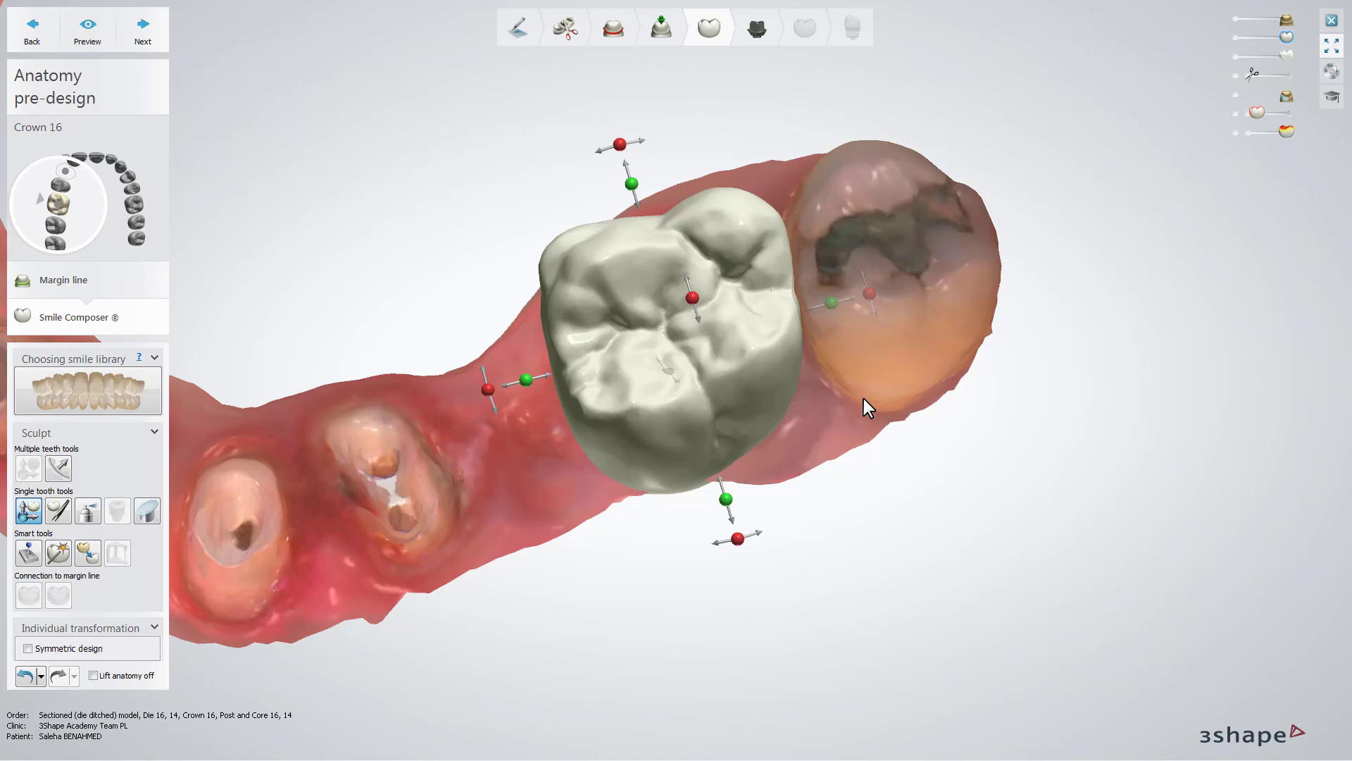
{"action": "right_click_drag", "start_coordinate": [864, 399], "coordinate": [856, 344]}
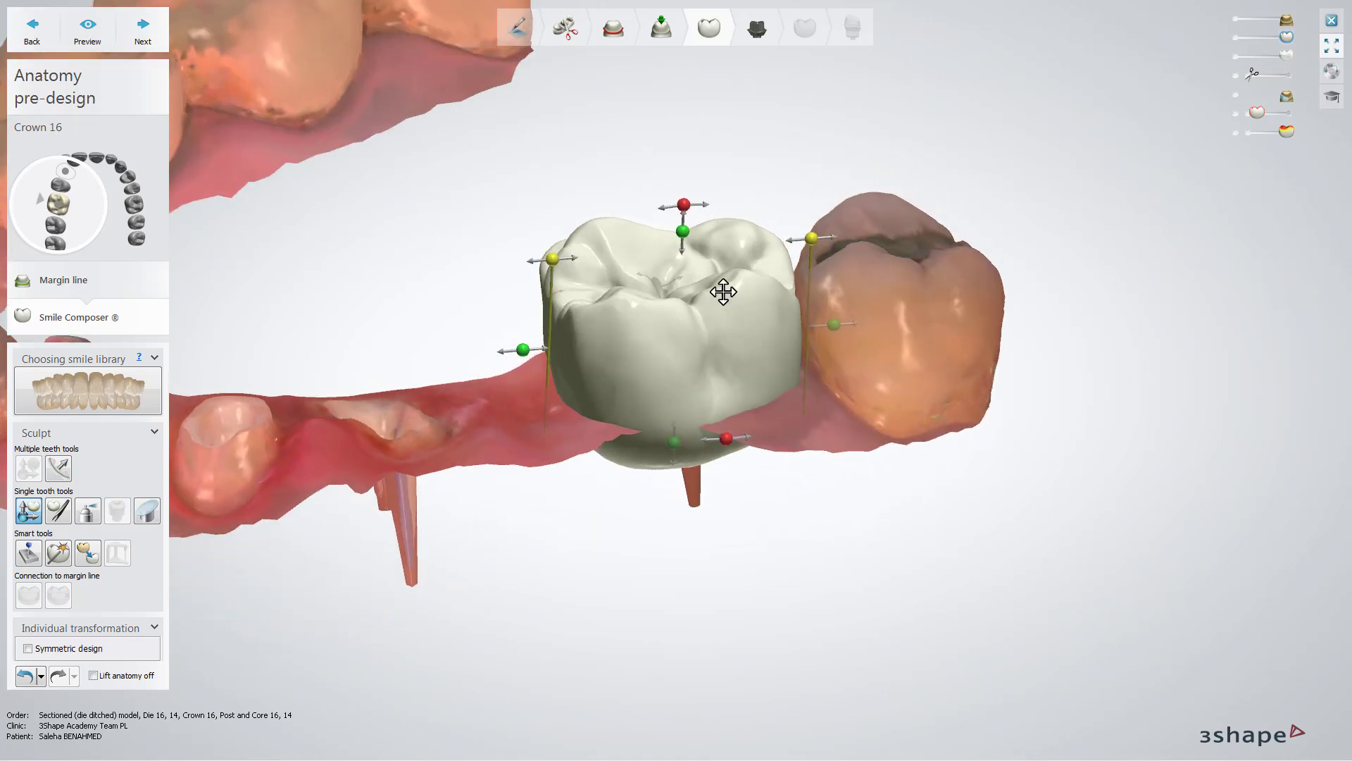
{"action": "left_click_drag", "start_coordinate": [682, 231], "coordinate": [686, 210]}
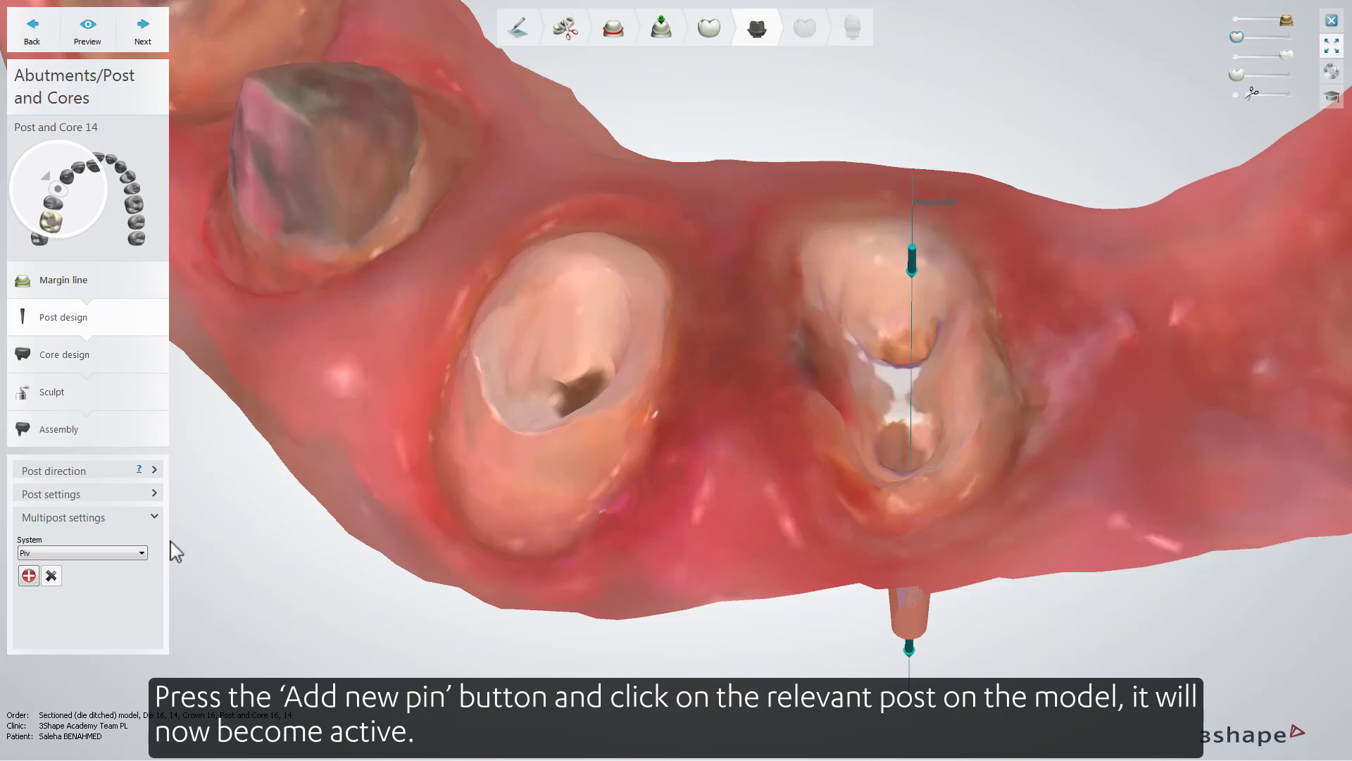
- Add a new pin on the second canal of tooth 14 and set its multipost type to PS1.2 - Piv 1.2 short
{"action": "left_click", "coordinate": [28, 577]}
{"action": "right_click_drag", "start_coordinate": [800, 479], "coordinate": [803, 531]}
{"action": "left_click", "coordinate": [895, 288]}
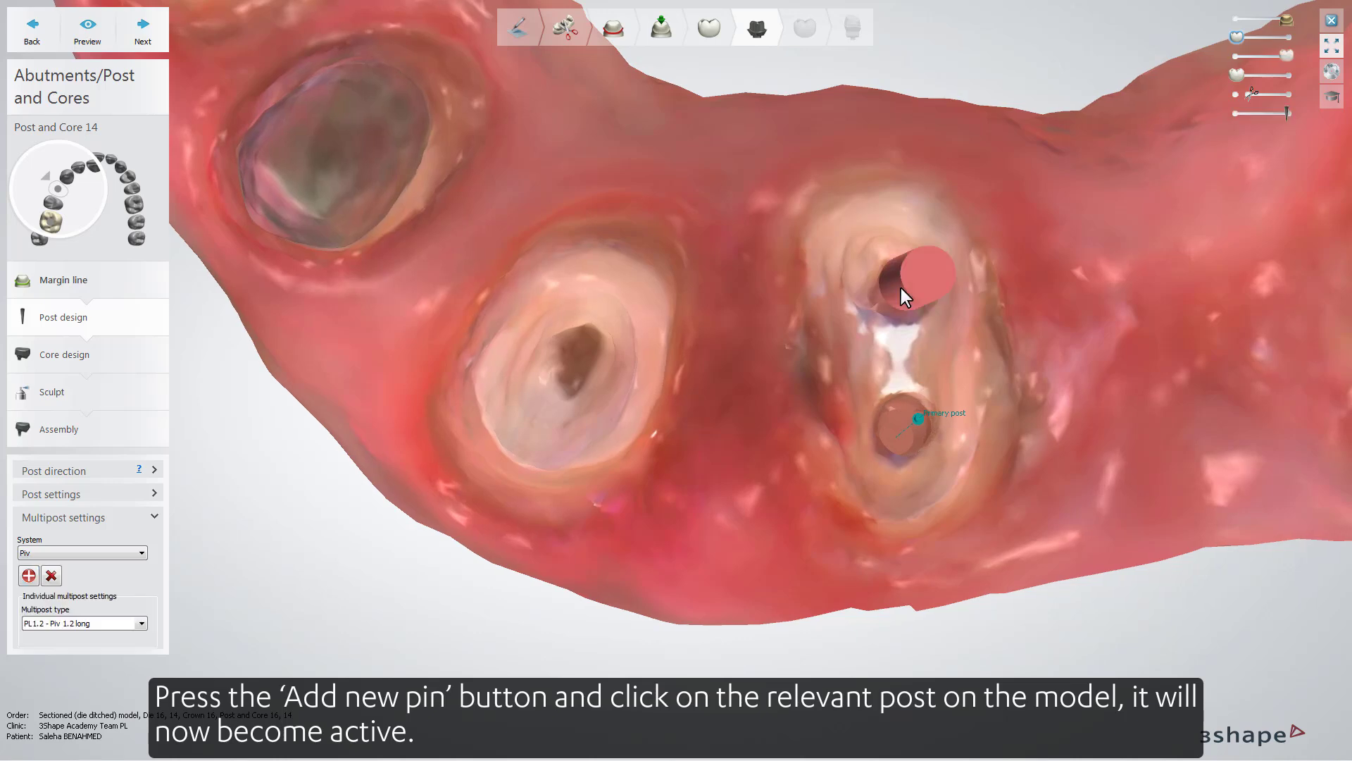
{"action": "left_click", "coordinate": [149, 624]}
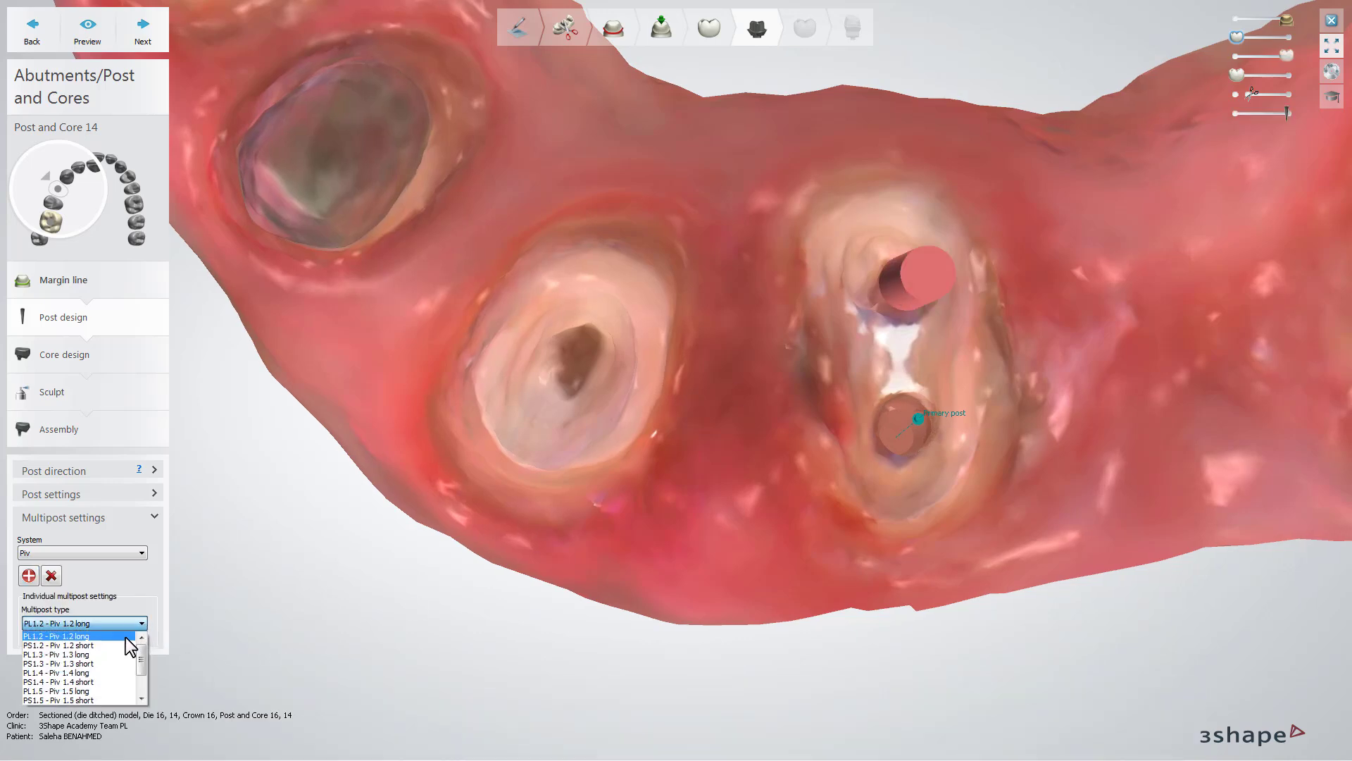
{"action": "left_click", "coordinate": [116, 645]}
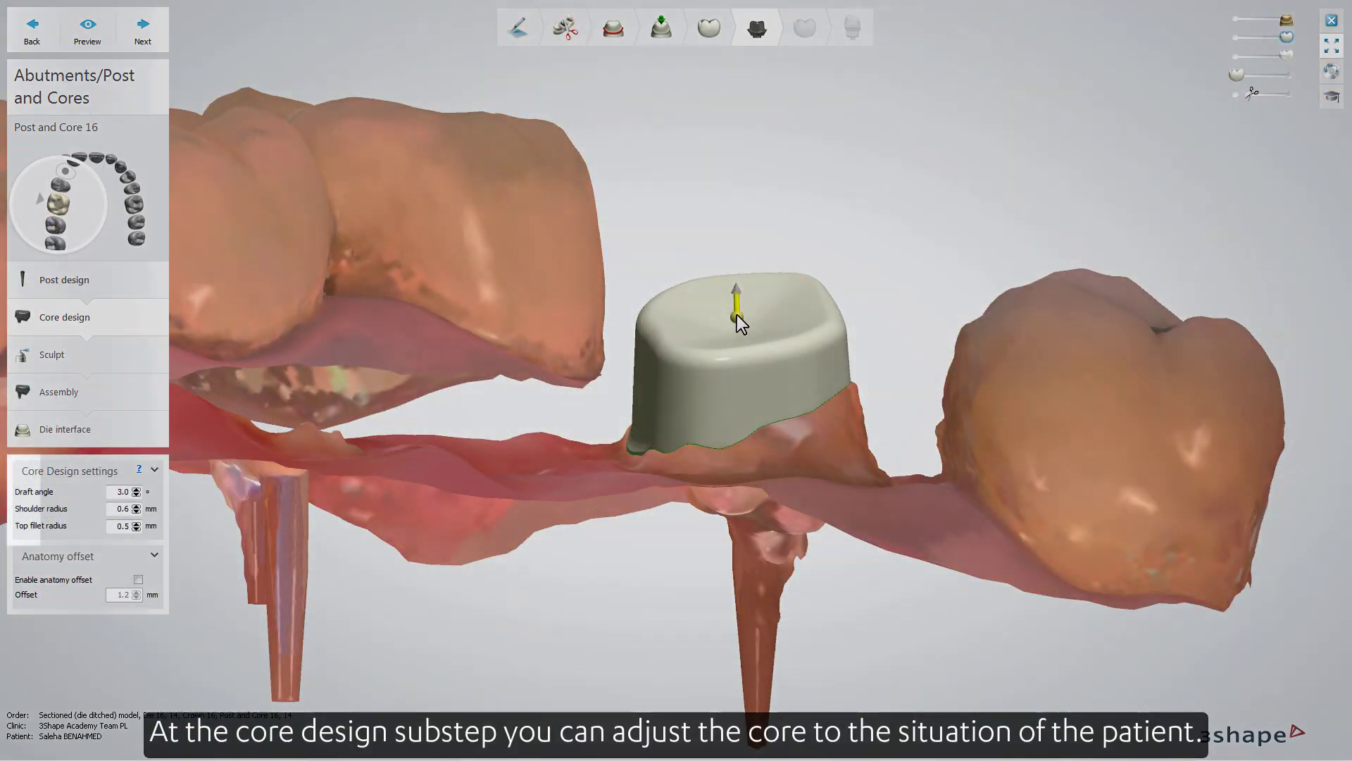
- Lower the top of core 16 and make the crown semi-transparent to match the core shape against it
{"action": "left_click_drag", "start_coordinate": [737, 315], "coordinate": [749, 352]}
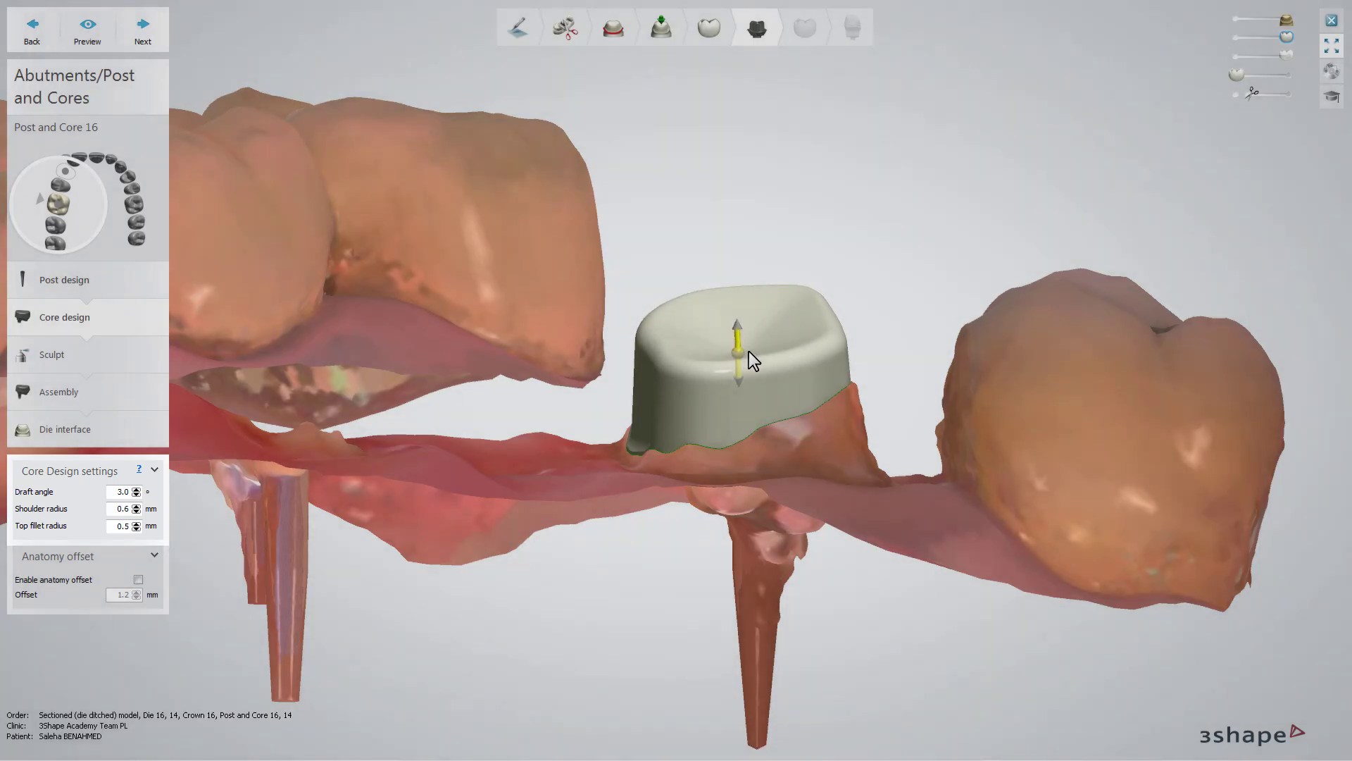
{"action": "left_click_drag", "start_coordinate": [1232, 74], "coordinate": [1258, 73]}
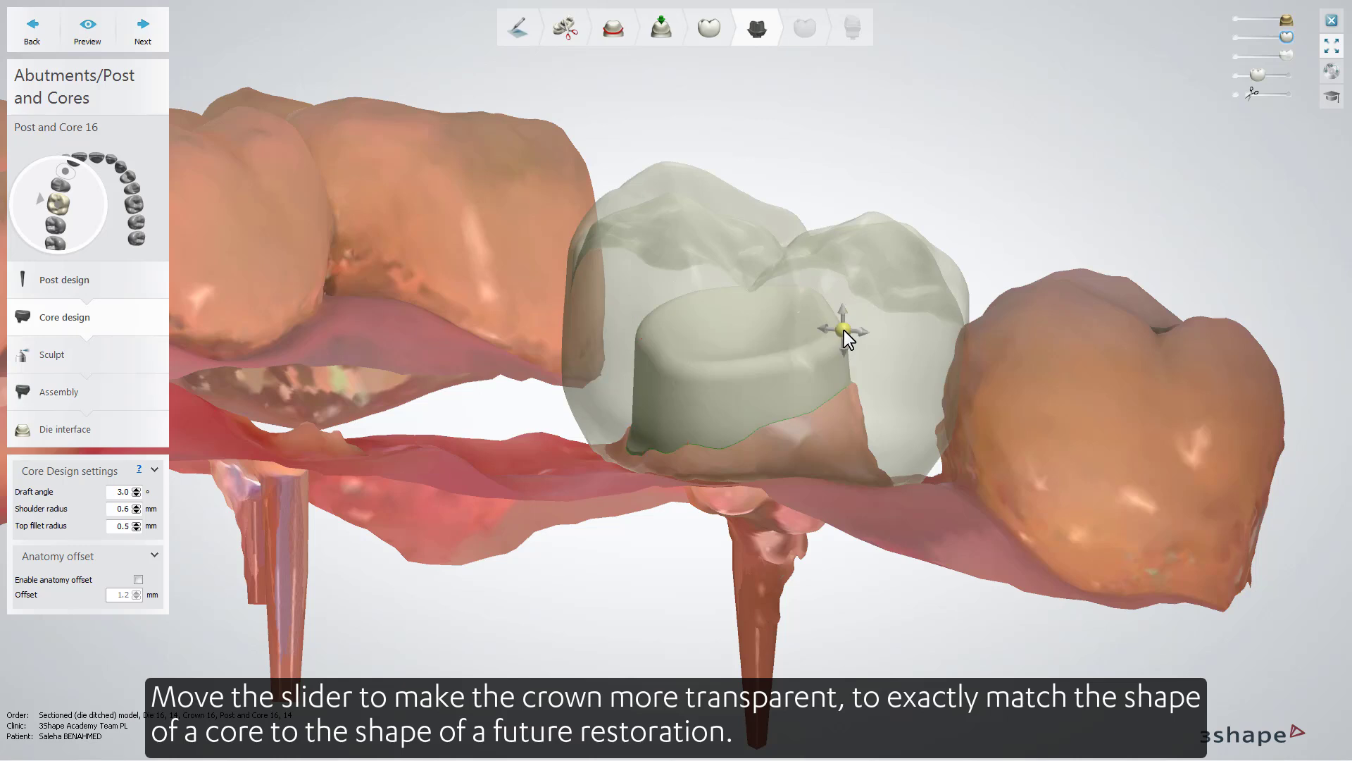
{"action": "mouse_move", "coordinate": [790, 323]}
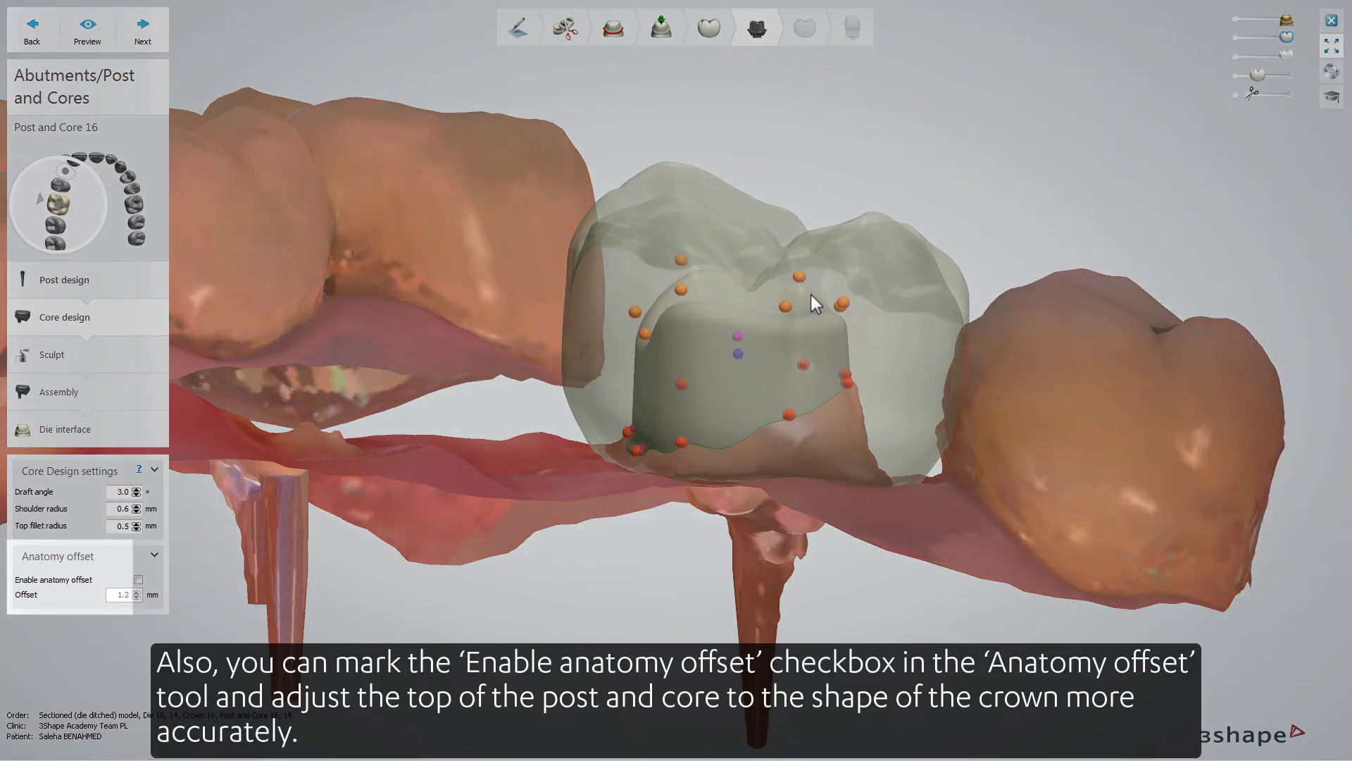
- Enable the anatomy offset of 1.2 mm for core 16, check its fit inside the crown, and hide the crown
{"action": "left_click", "coordinate": [138, 580]}
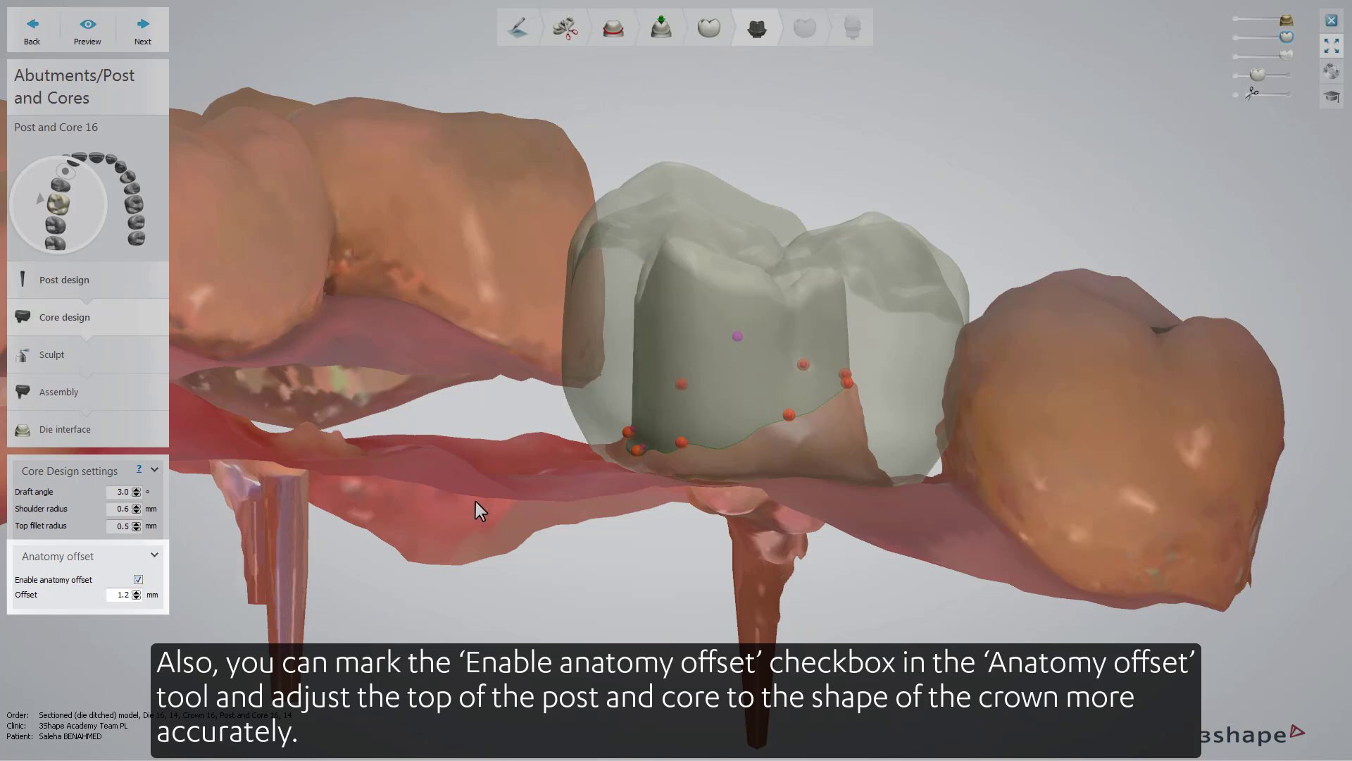
{"action": "right_click_drag", "start_coordinate": [492, 489], "coordinate": [464, 548]}
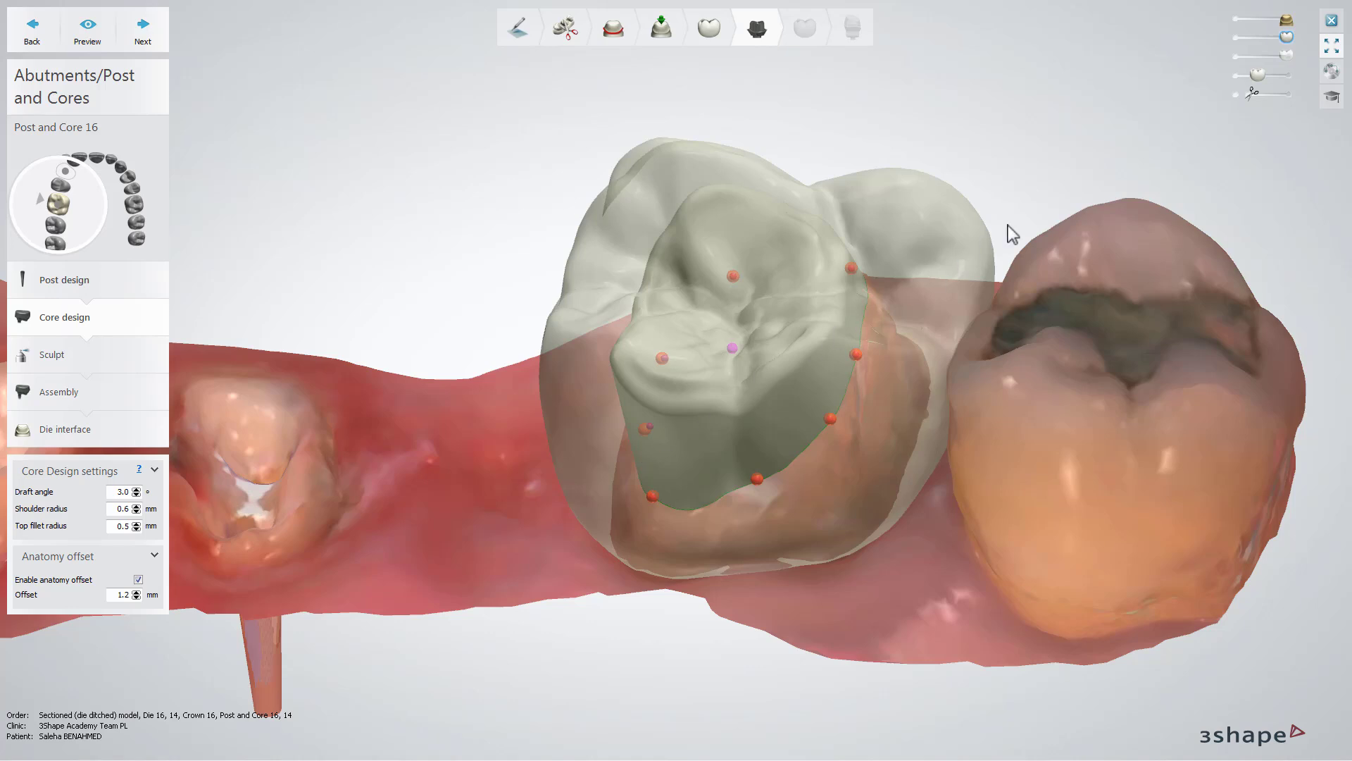
{"action": "left_click_drag", "start_coordinate": [1257, 77], "coordinate": [1240, 81]}
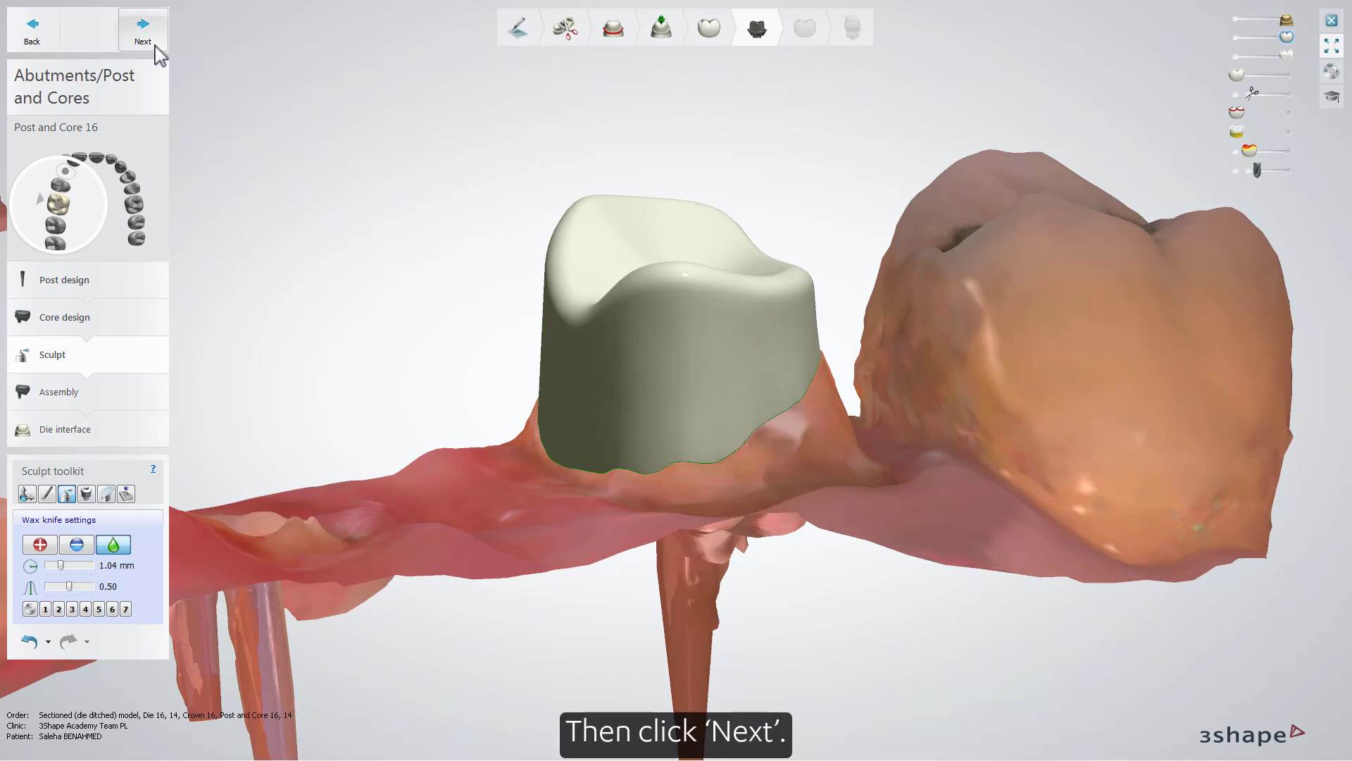
- Accept the sculpted core 16, and apply slots in the multiposts of Post and Core 14 with a 1.000 mm slot height
{"action": "left_click", "coordinate": [143, 32]}
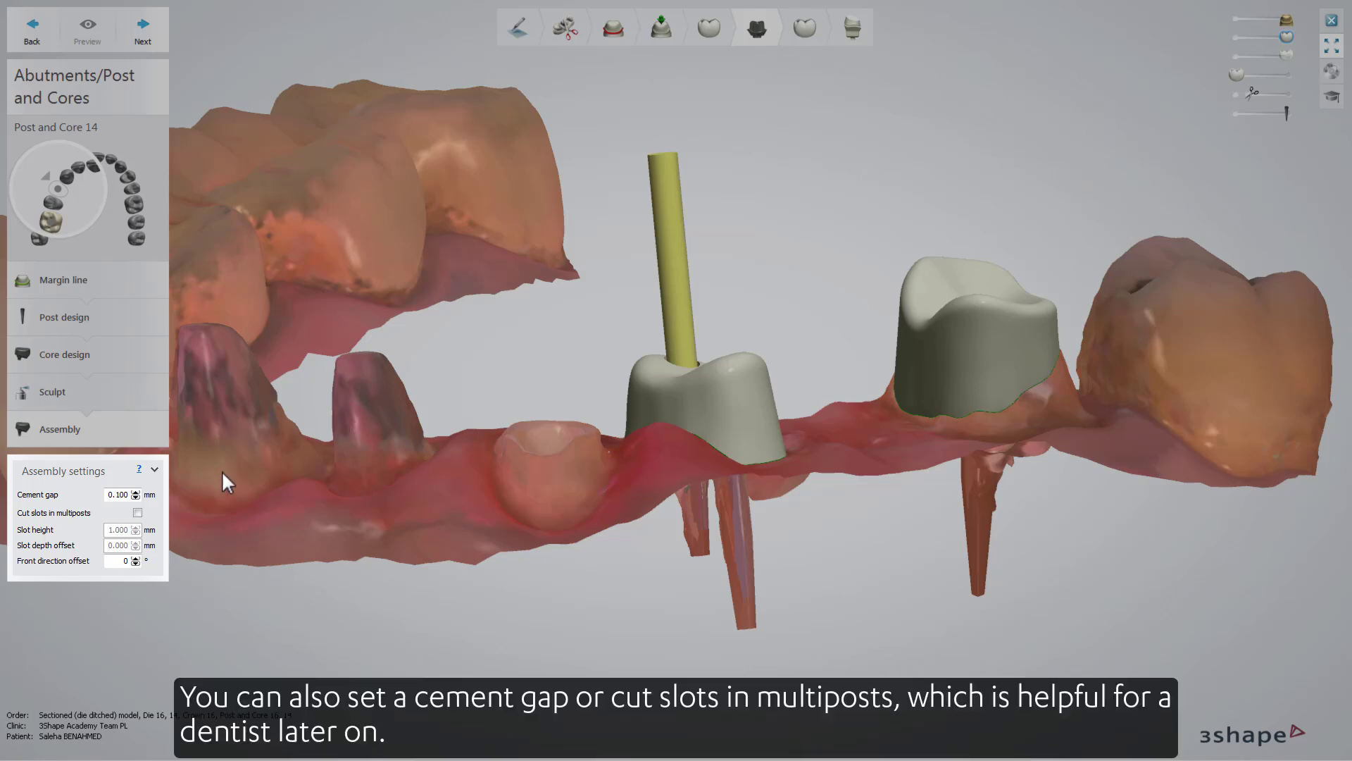
{"action": "left_click", "coordinate": [137, 513]}
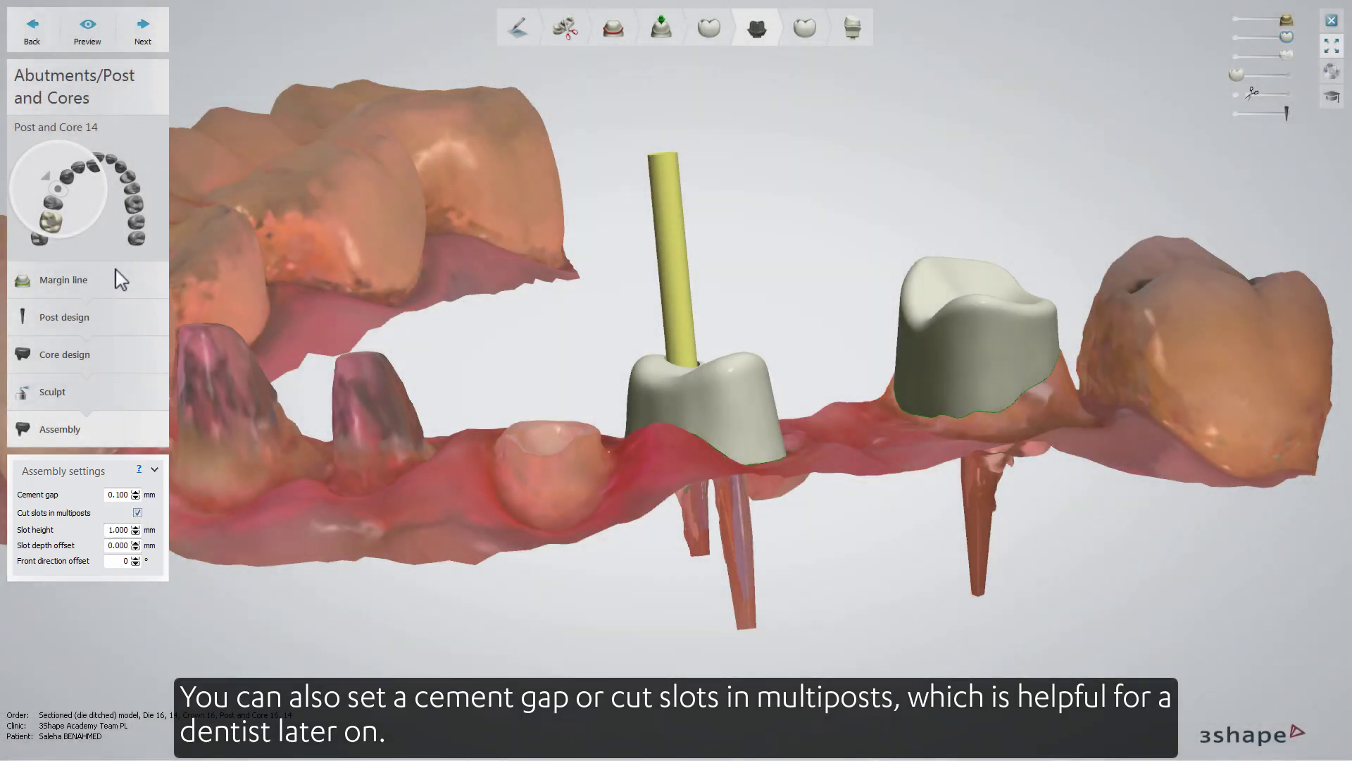
{"action": "left_click", "coordinate": [96, 44]}
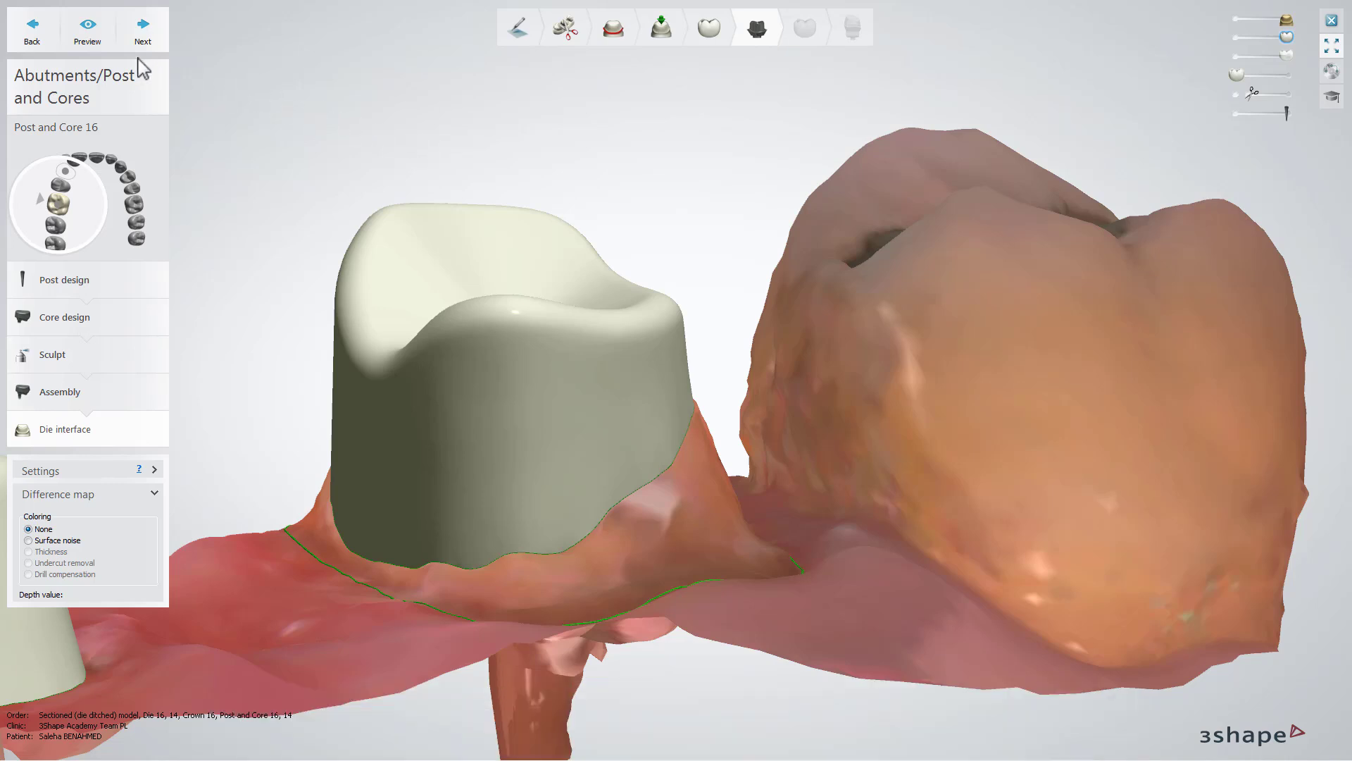
- Generate the die interface preview for Post and Core 16 and continue to the anatomy design of crown 16
{"action": "left_click", "coordinate": [89, 46]}
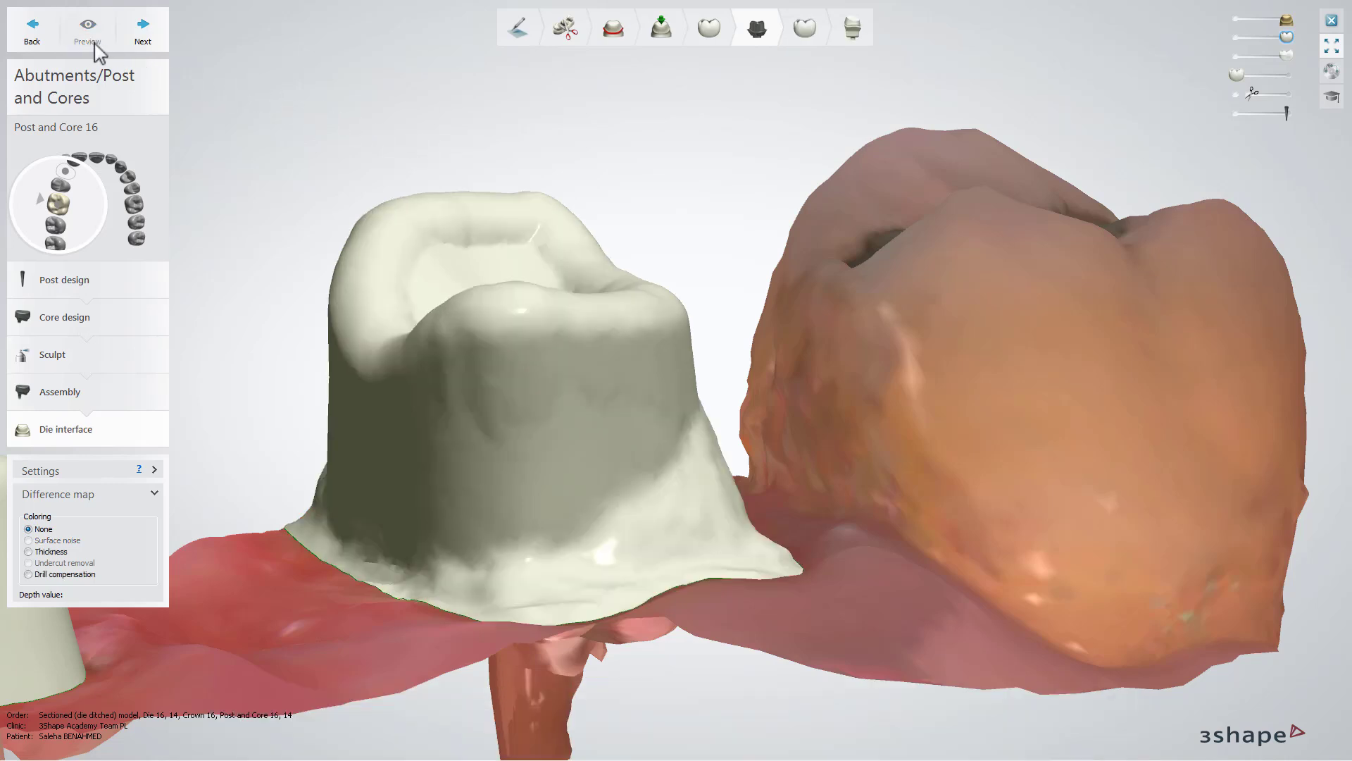
{"action": "left_click", "coordinate": [147, 32]}
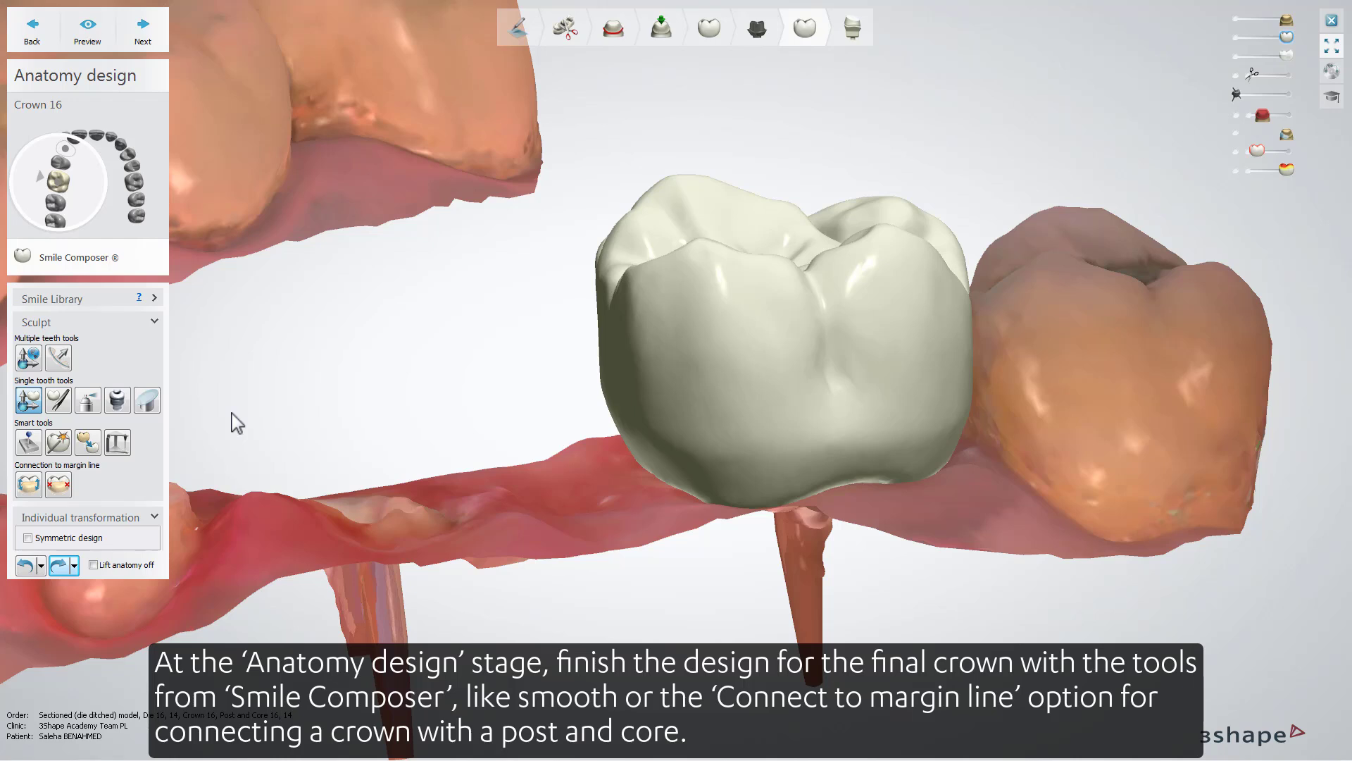
- Reconnect crown 16 to its margin line with a 0.08 mm margin line offset, 55.00° offset angle and 0.10 mm extension offset
{"action": "left_click", "coordinate": [96, 400]}
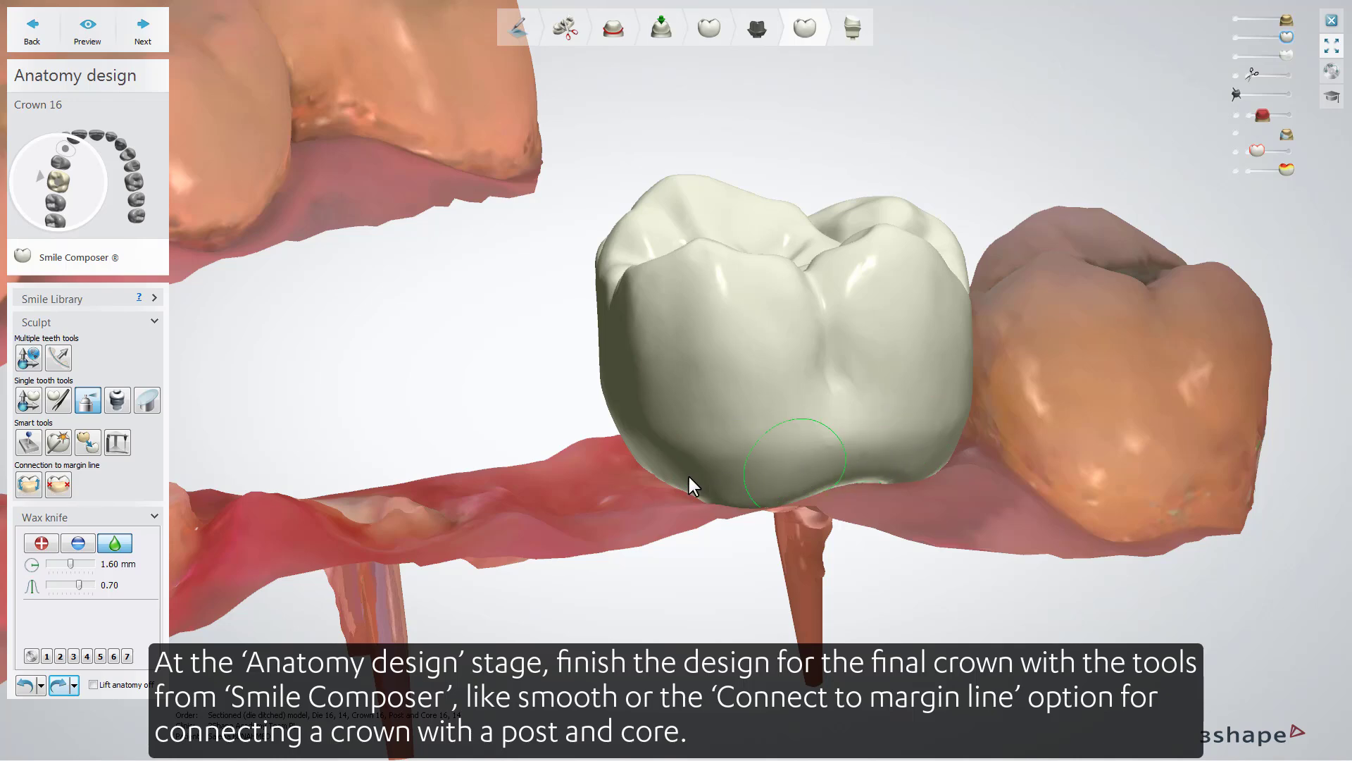
{"action": "left_click", "coordinate": [29, 486]}
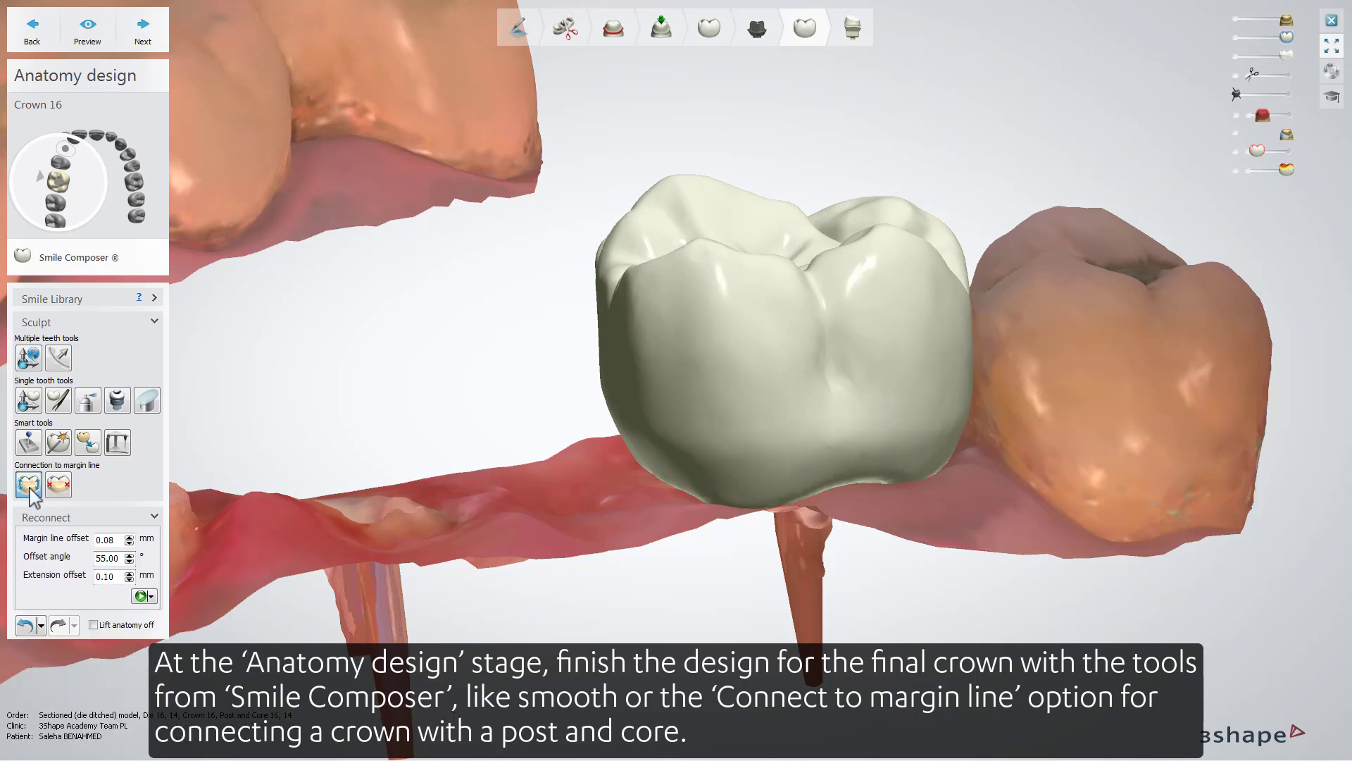
{"action": "left_click", "coordinate": [141, 595]}
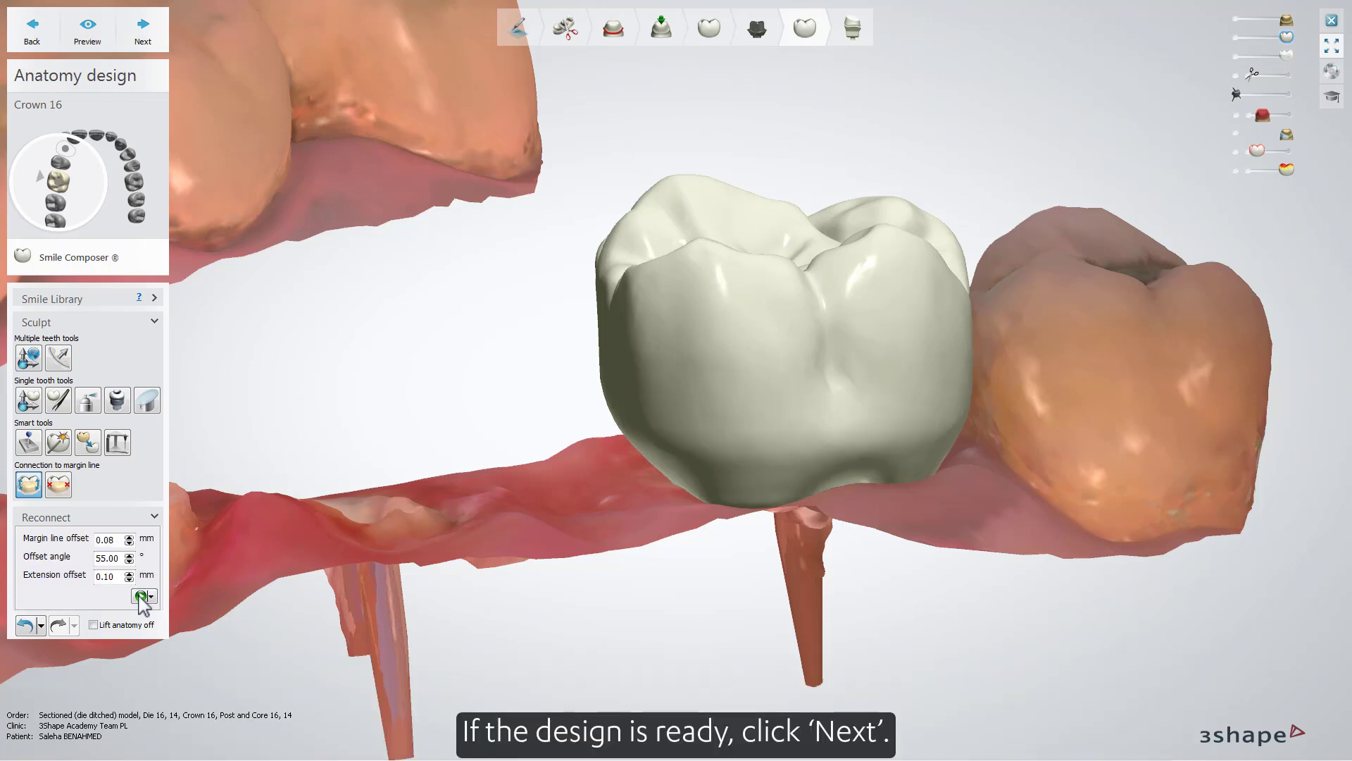
- Complete the crown 16 anatomy design and proceed from the finished restorations to building the digital model
{"action": "left_click", "coordinate": [143, 32]}
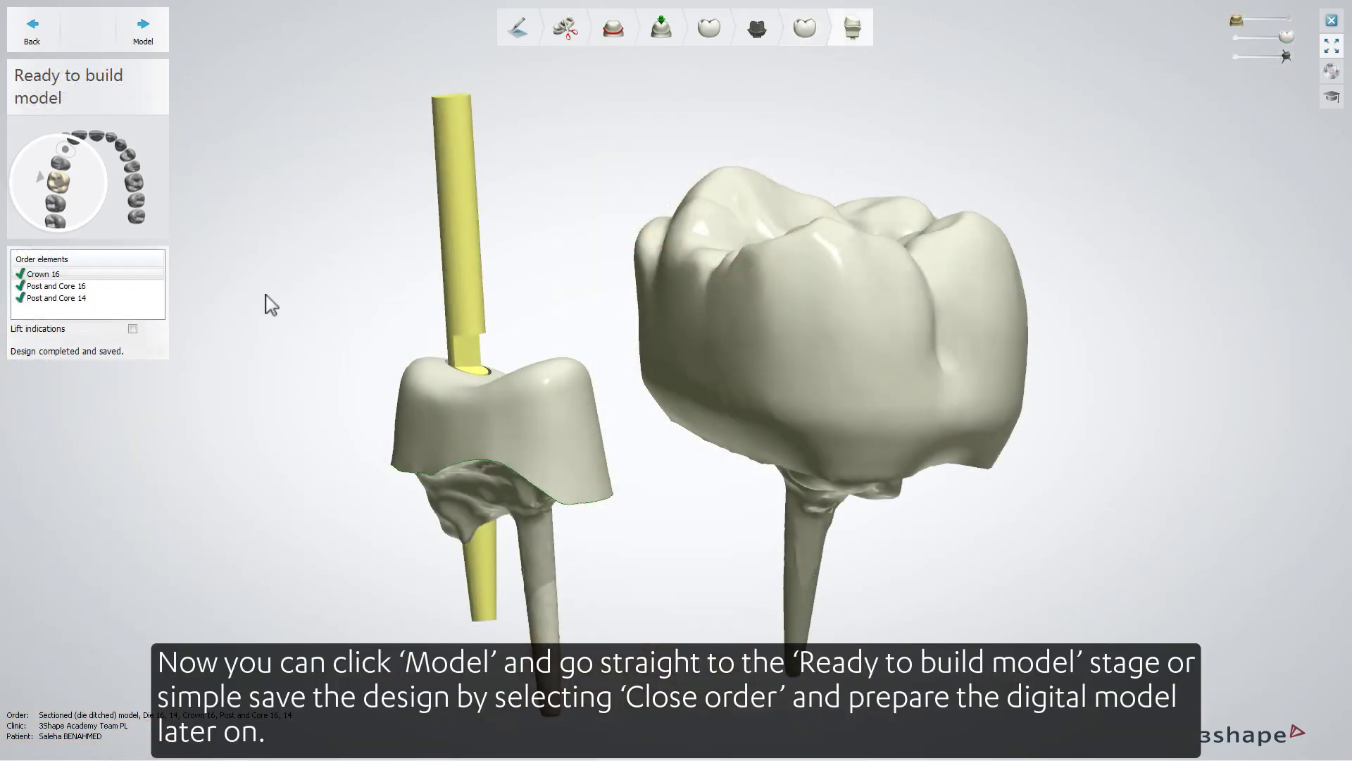
{"action": "left_click", "coordinate": [143, 19]}
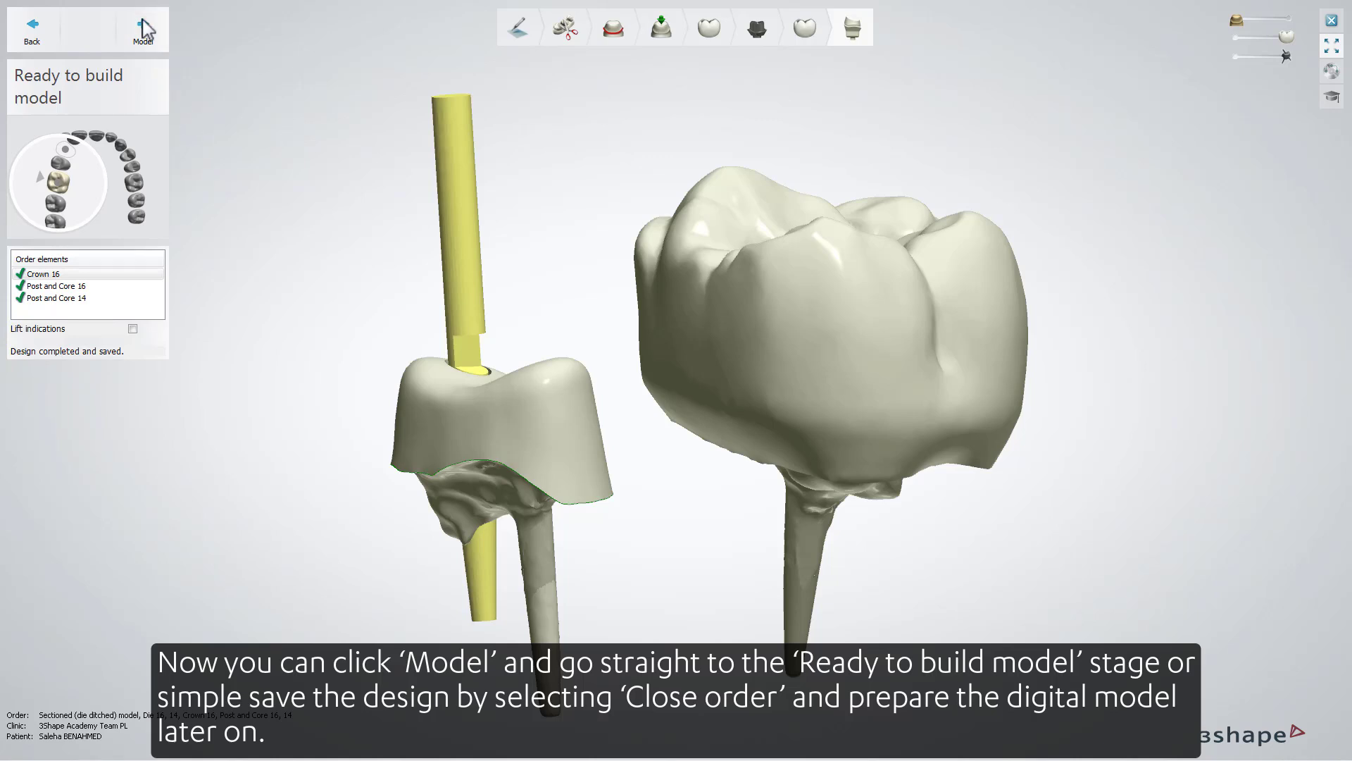